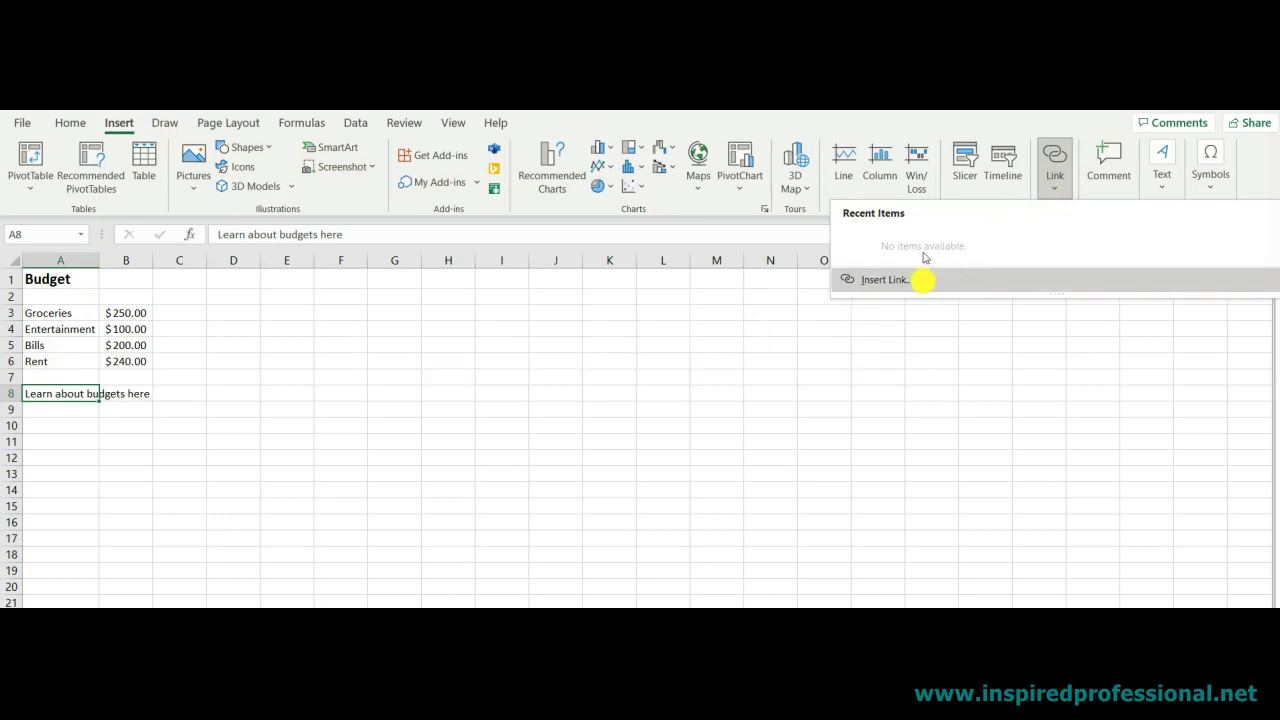
{"action": "left_click", "coordinate": [915, 279]}
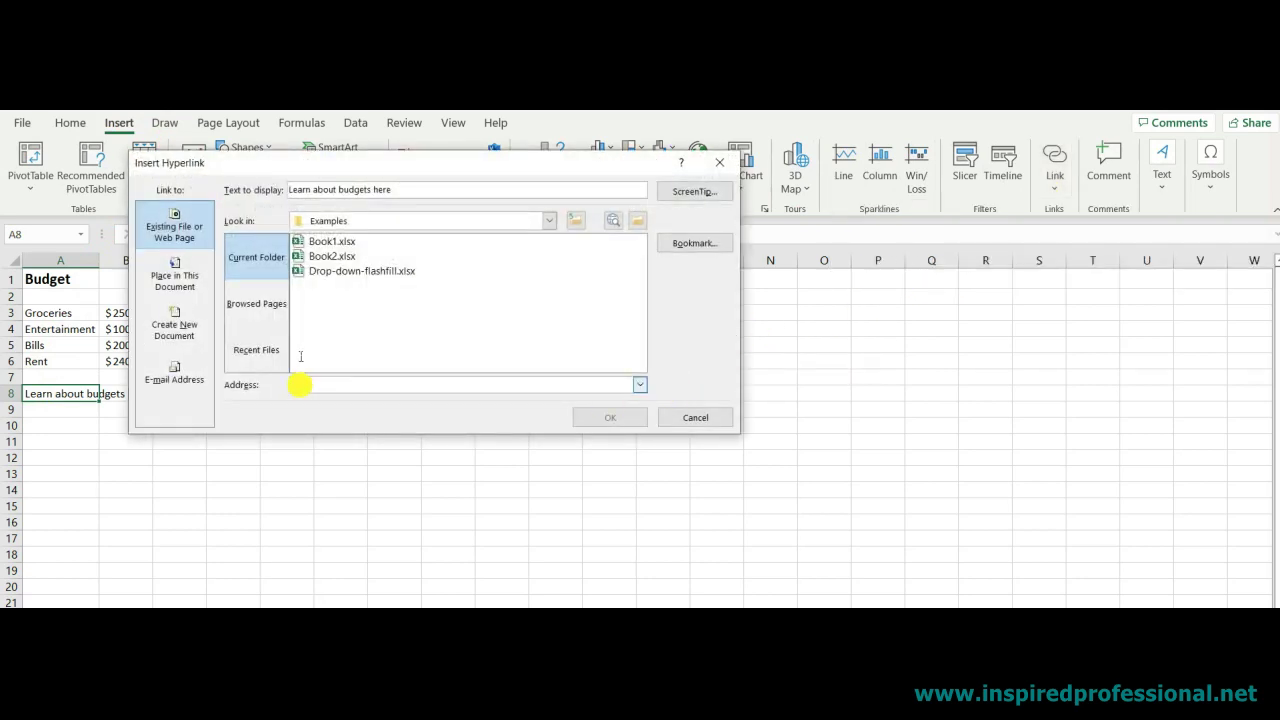
{"action": "type", "text": "www"}
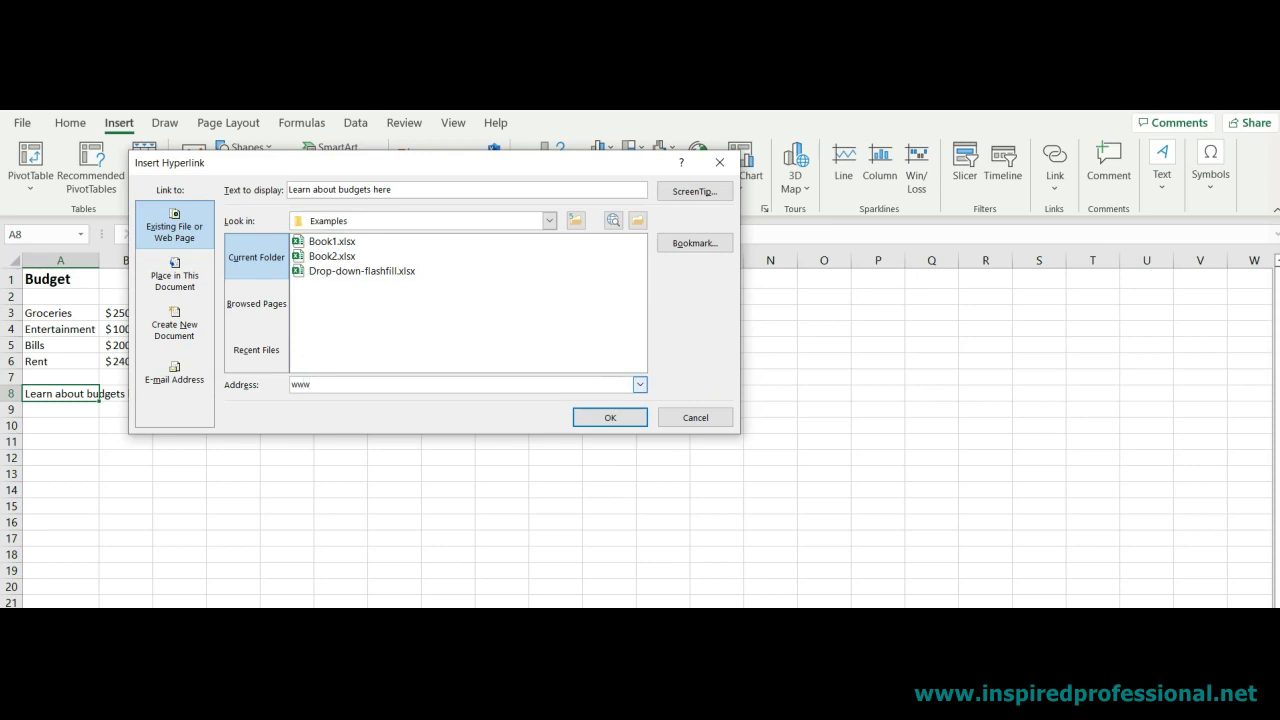
{"action": "type", "text": ".inspiredprofessional.net/"}
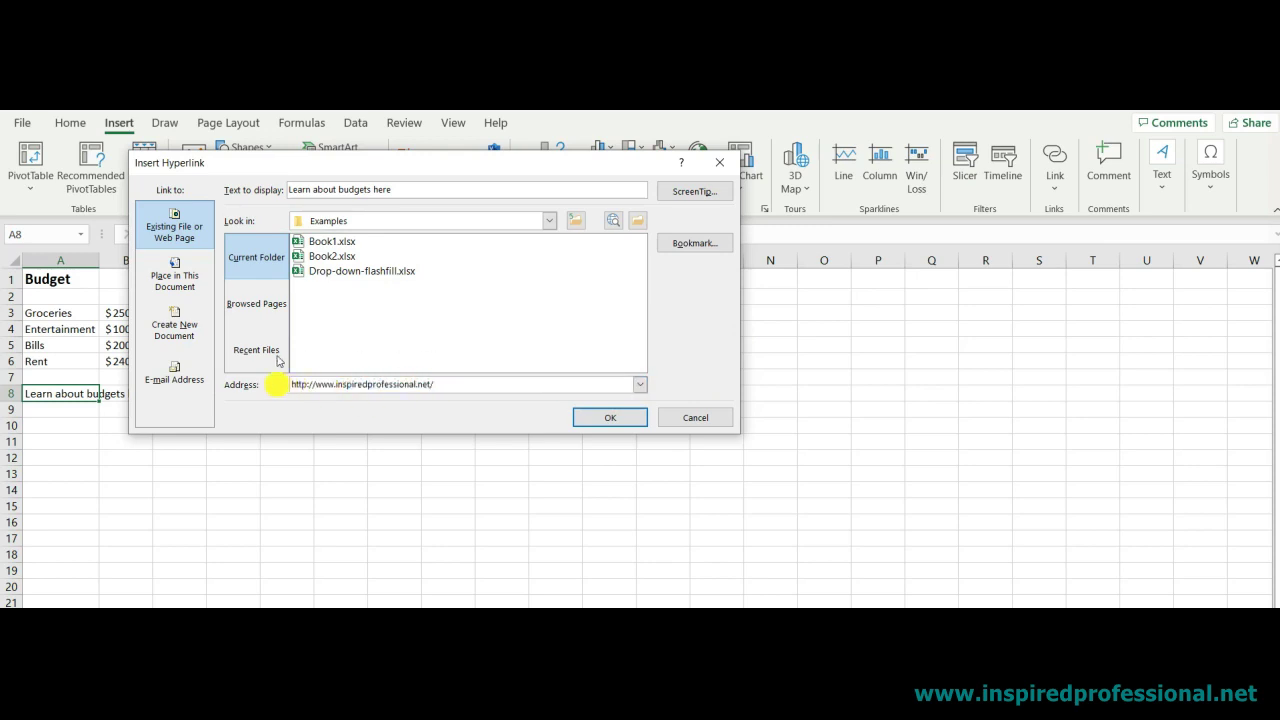
{"action": "left_click", "coordinate": [612, 416]}
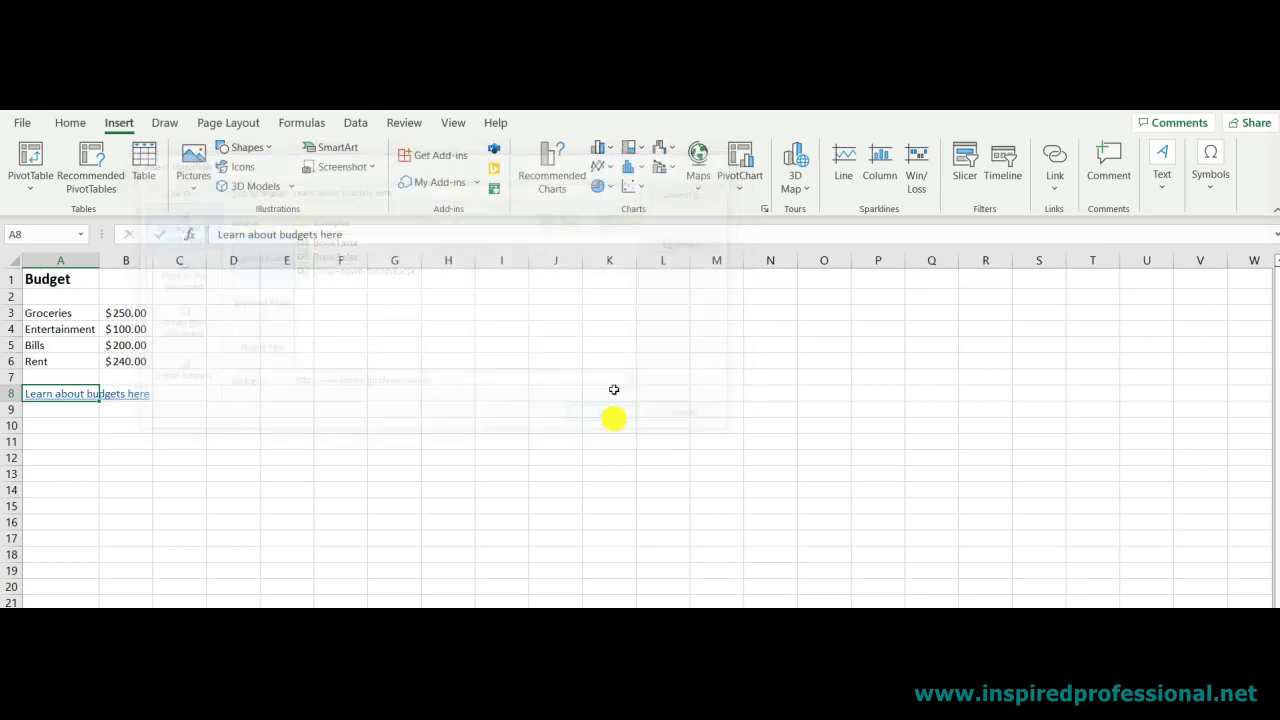
Open the hyperlink settings of cell A8 and choose an e-mail address as the kind of link target
{"action": "left_click", "coordinate": [58, 393]}
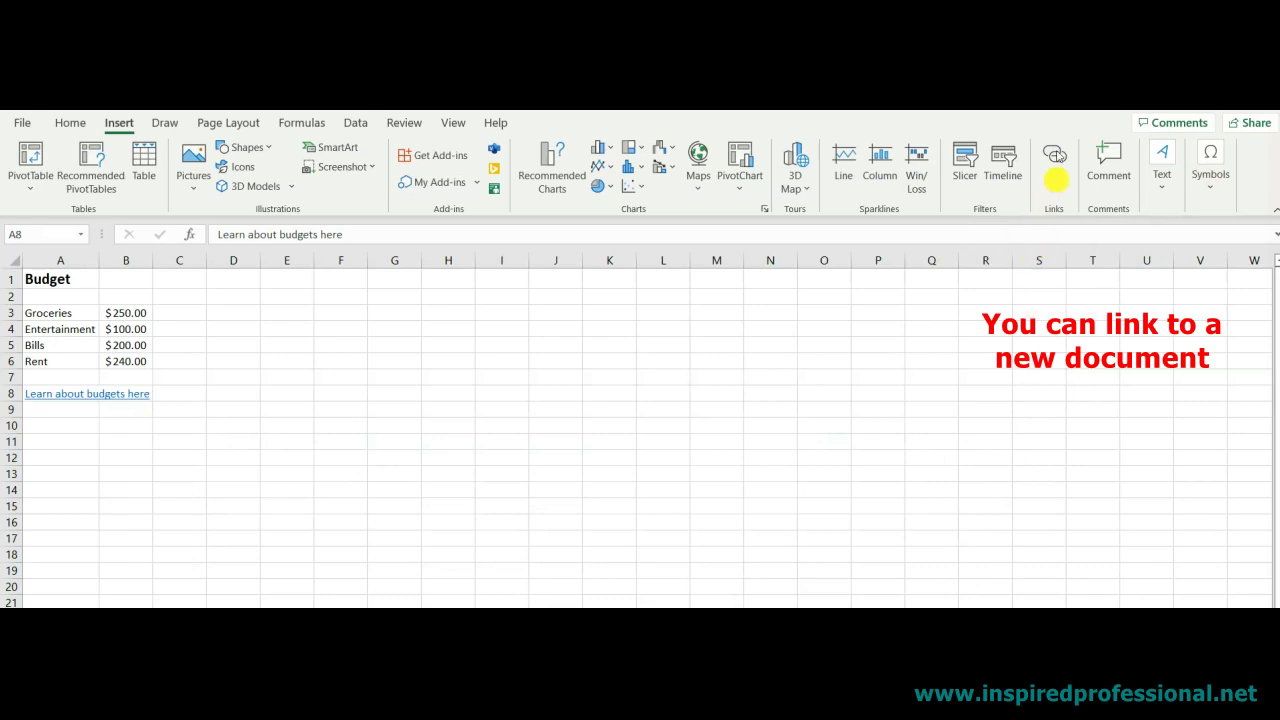
{"action": "left_click", "coordinate": [1056, 154]}
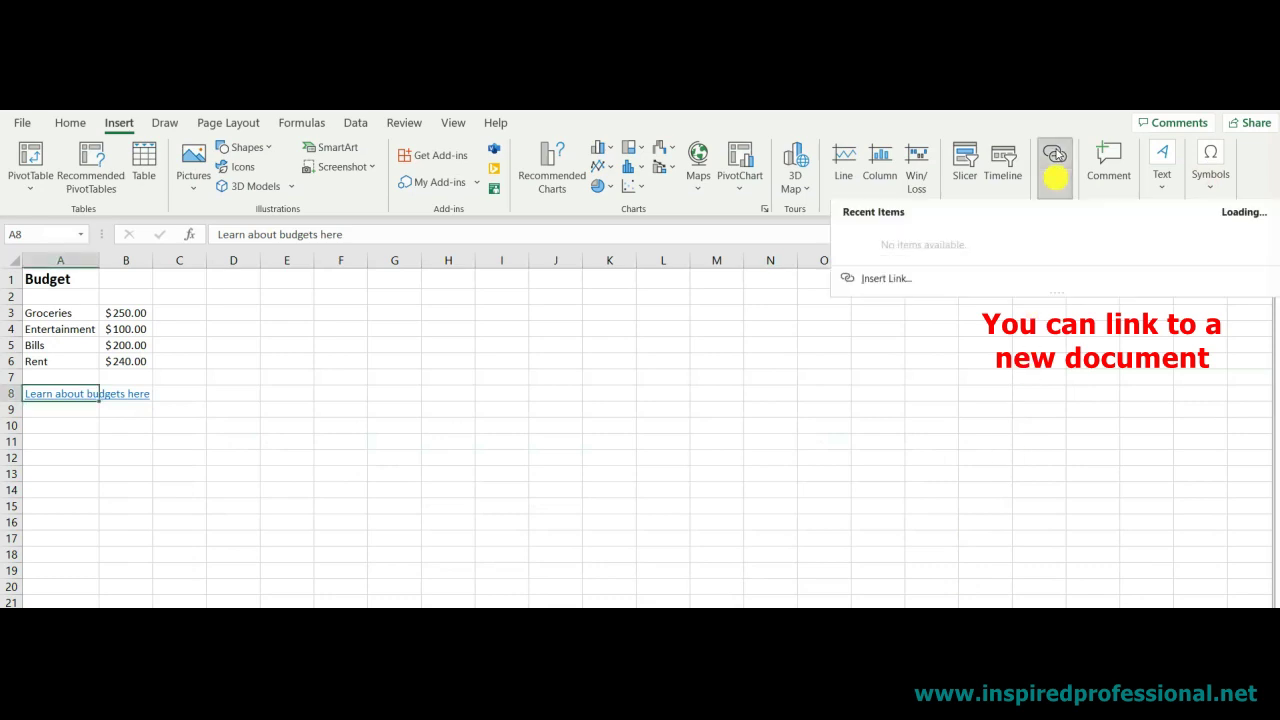
{"action": "left_click", "coordinate": [893, 279]}
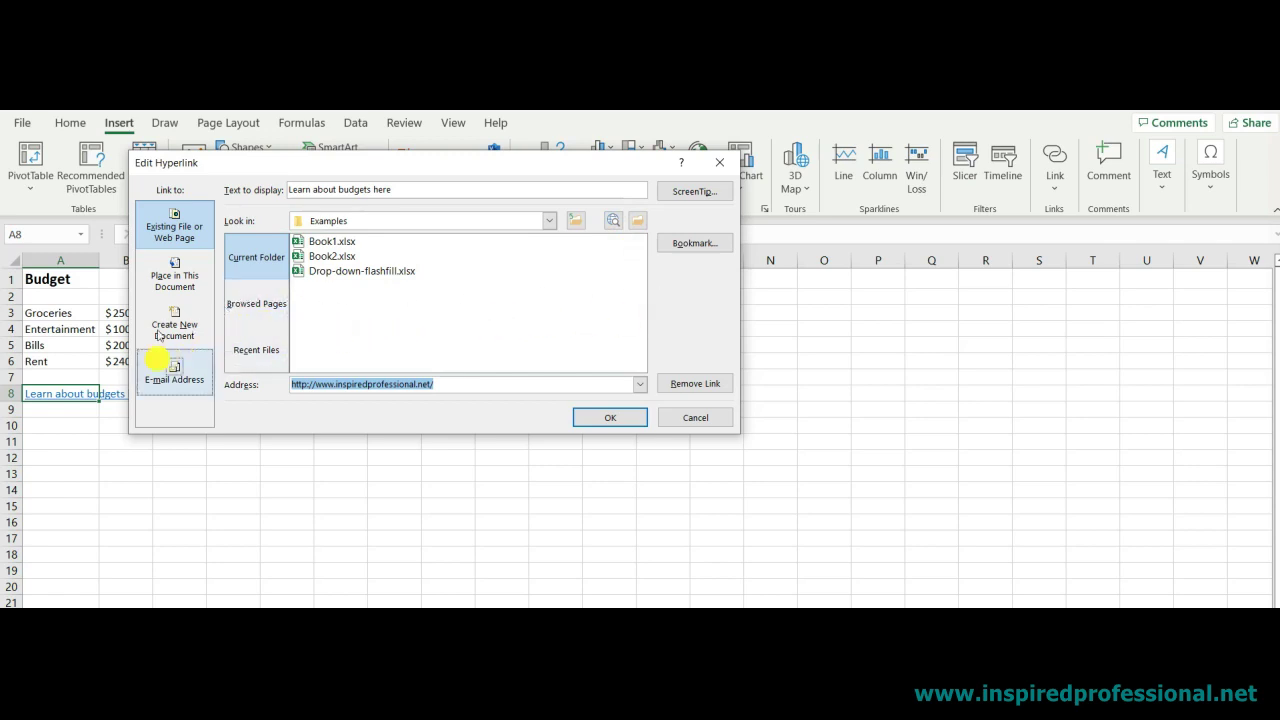
{"action": "left_click", "coordinate": [160, 366]}
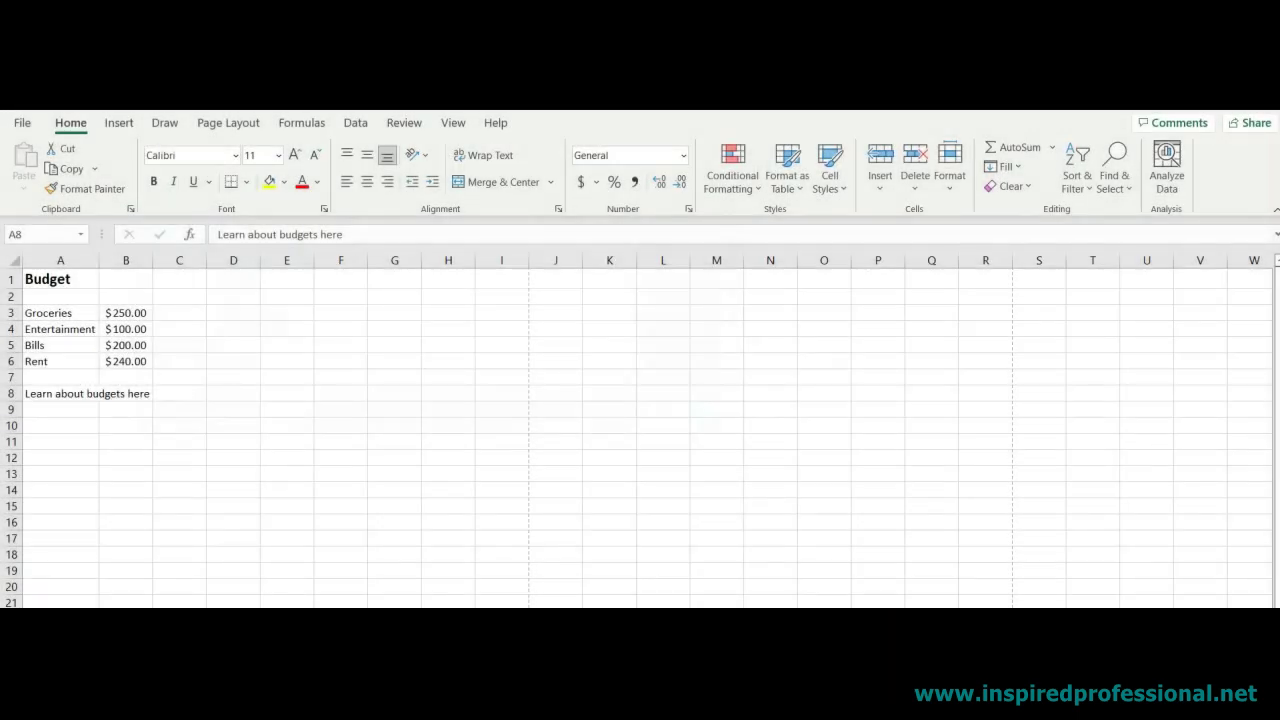
Insert a hyperlink on the text in cell A8, choosing the existing file Book1.xlsx from the Examples folder as its target
{"action": "left_click", "coordinate": [85, 393]}
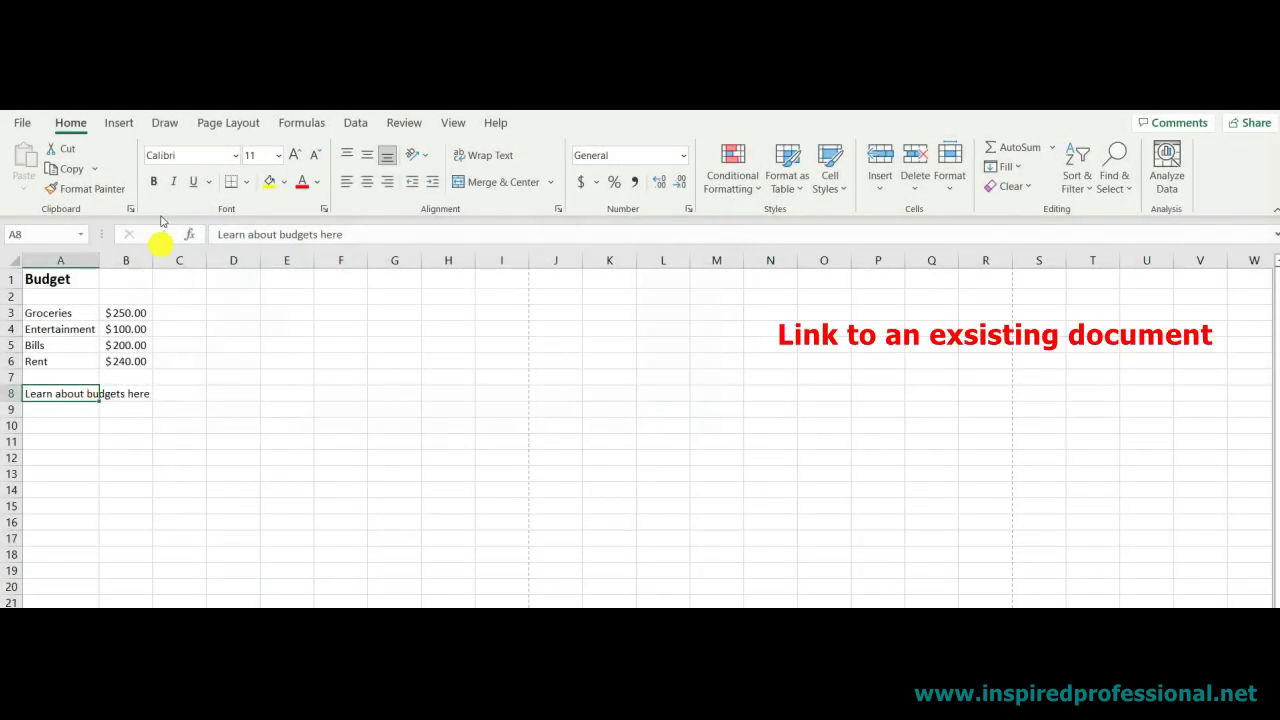
{"action": "left_click", "coordinate": [119, 122]}
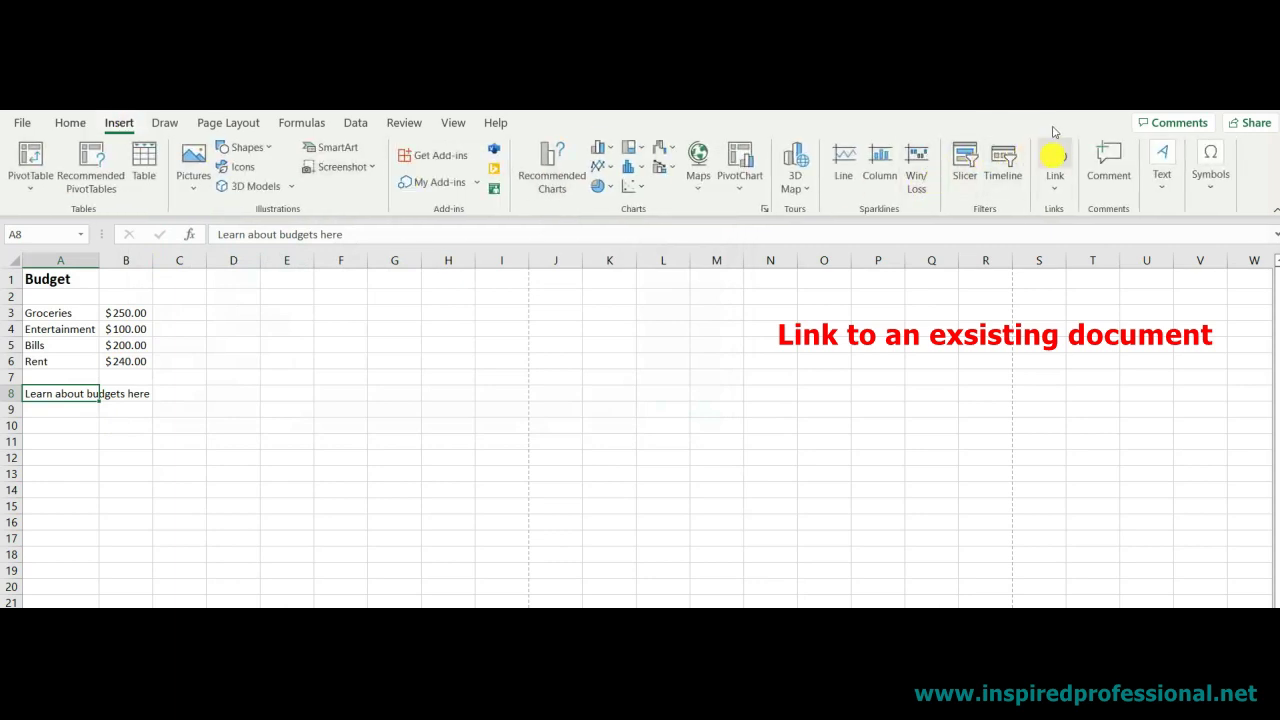
{"action": "left_click", "coordinate": [1056, 160]}
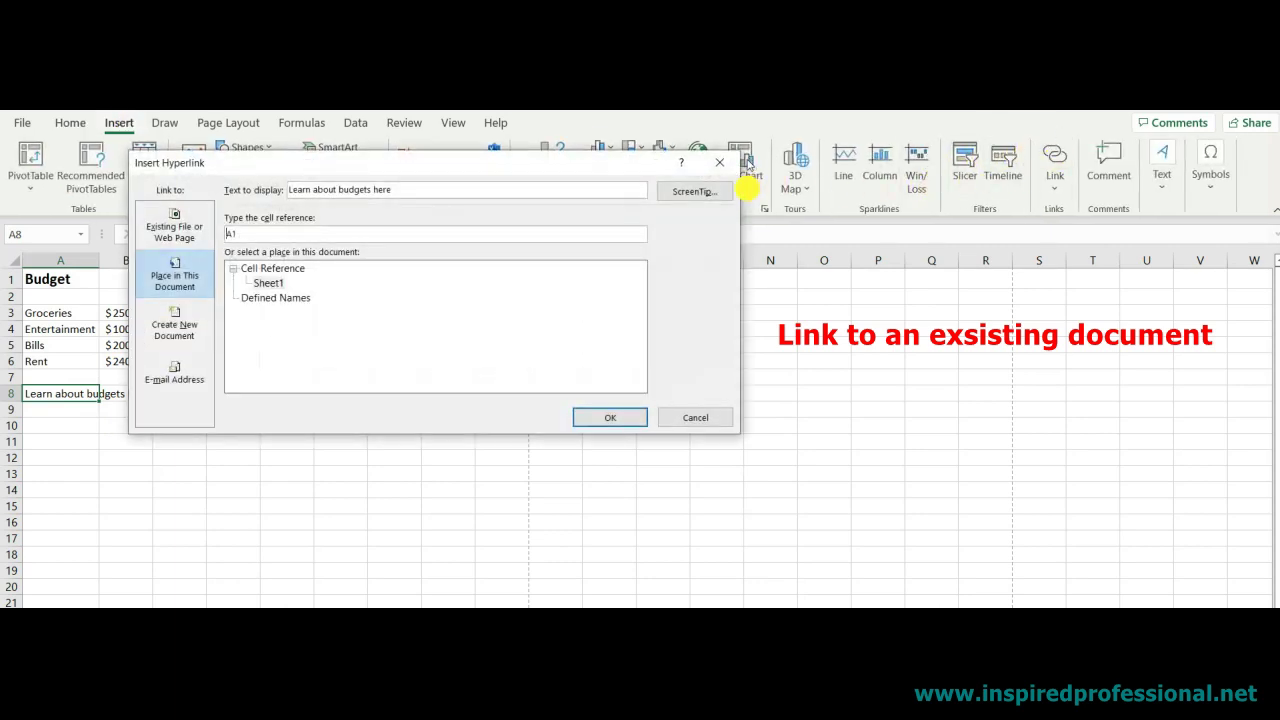
{"action": "left_click", "coordinate": [156, 252]}
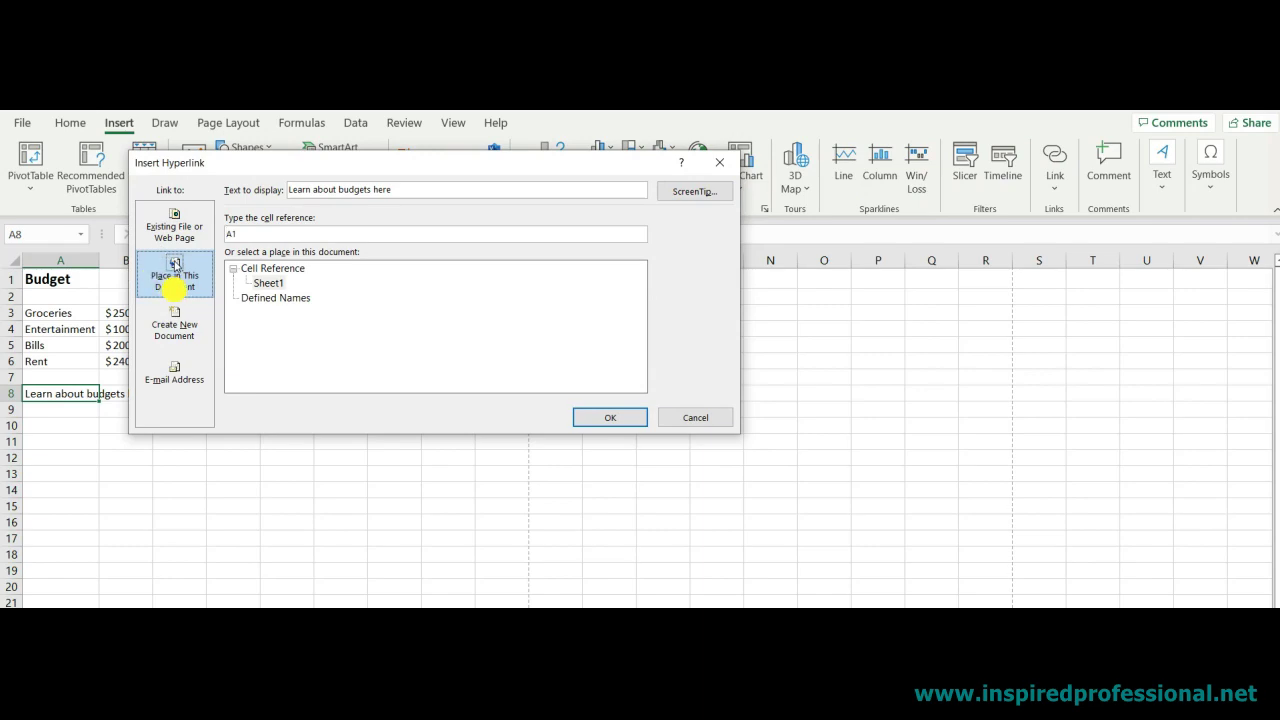
{"action": "left_click", "coordinate": [172, 228]}
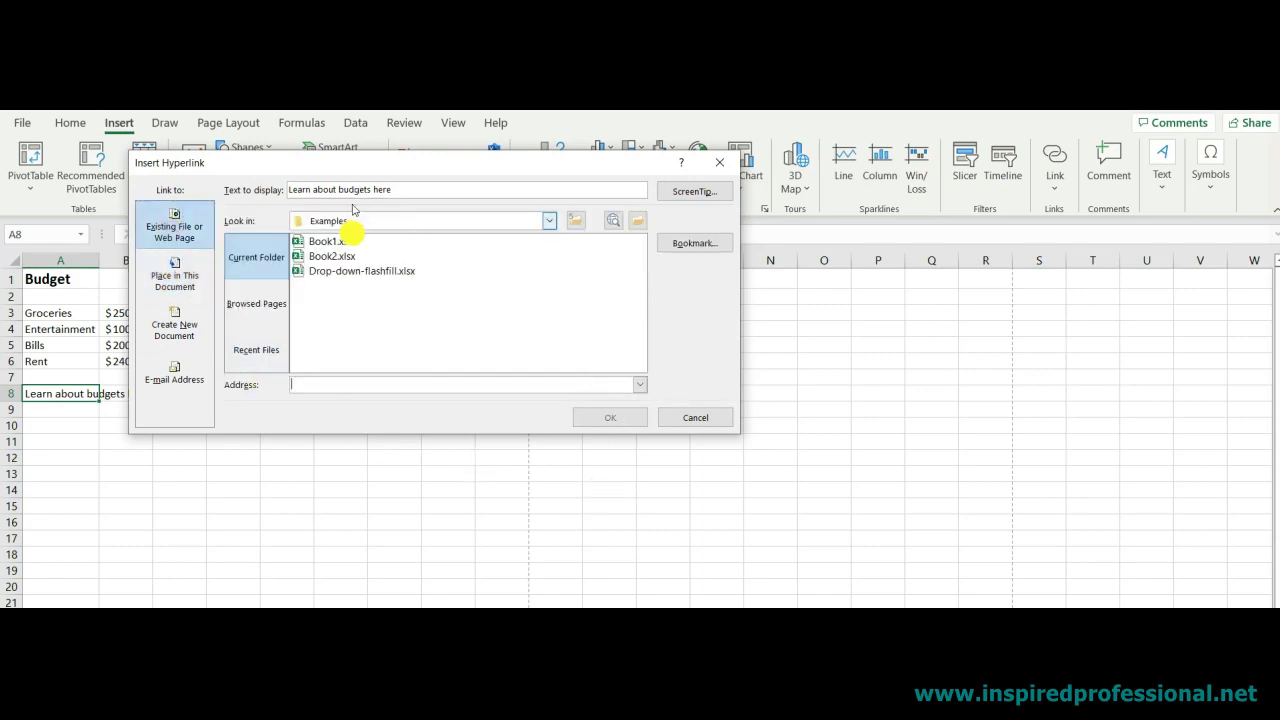
{"action": "left_click", "coordinate": [340, 241]}
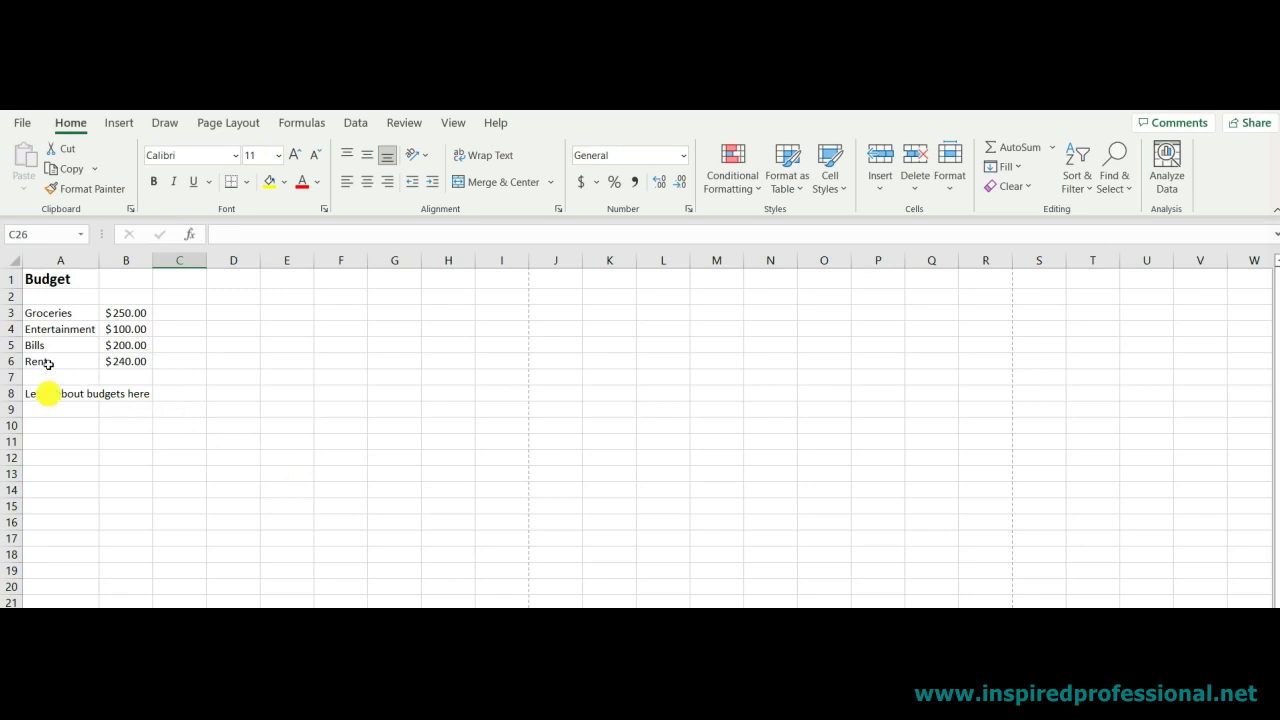
Link the text in cell A8 to a place in this document, using cell reference A1
{"action": "left_click", "coordinate": [48, 393]}
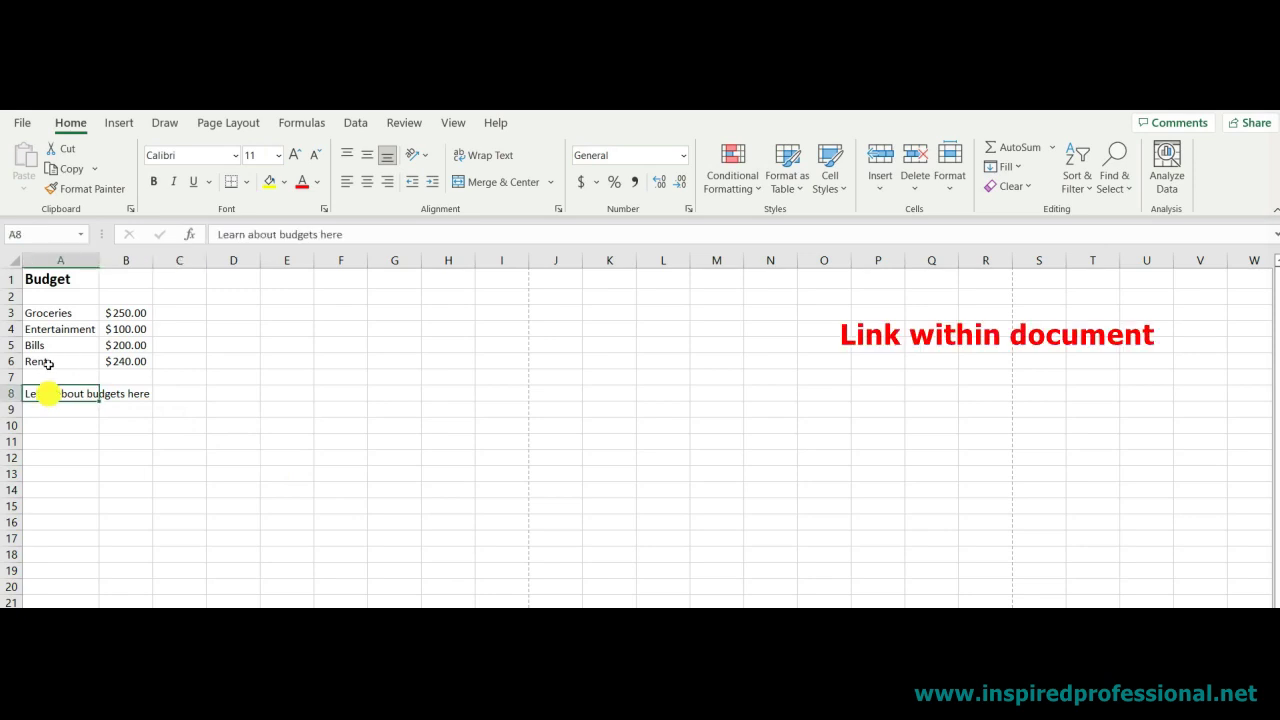
{"action": "left_click", "coordinate": [118, 122]}
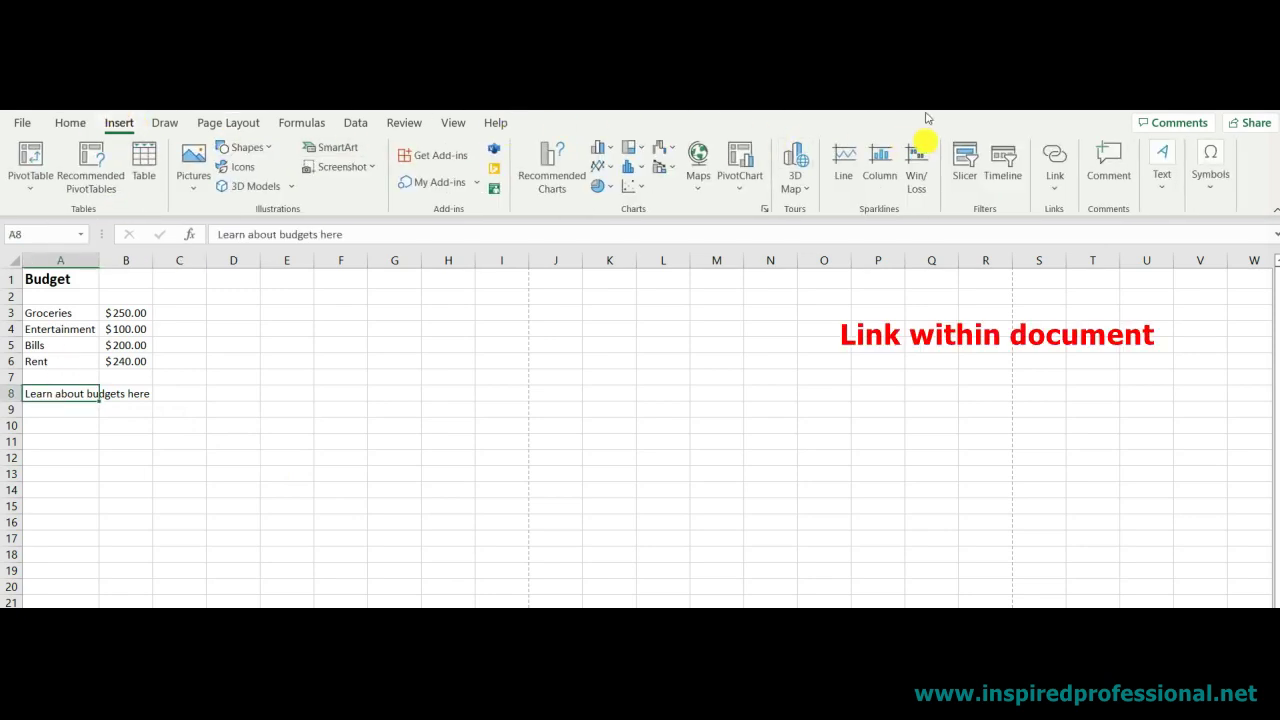
{"action": "left_click", "coordinate": [1055, 158]}
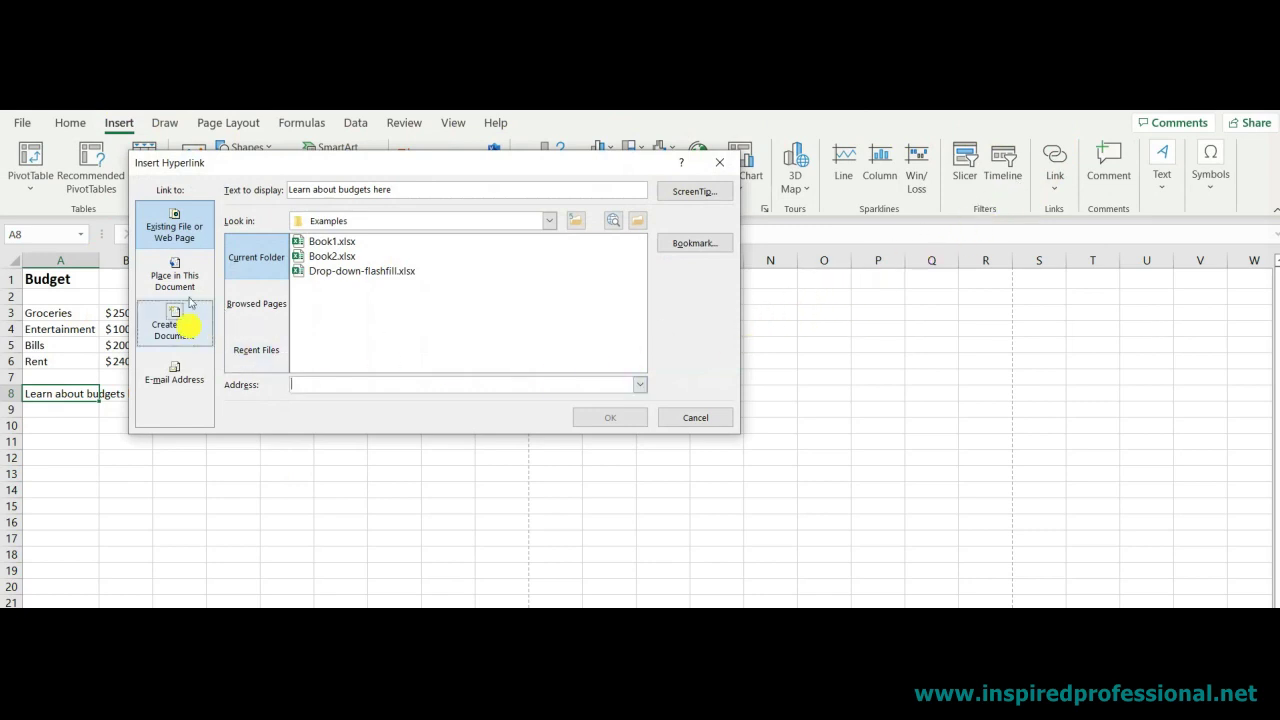
{"action": "left_click", "coordinate": [148, 270]}
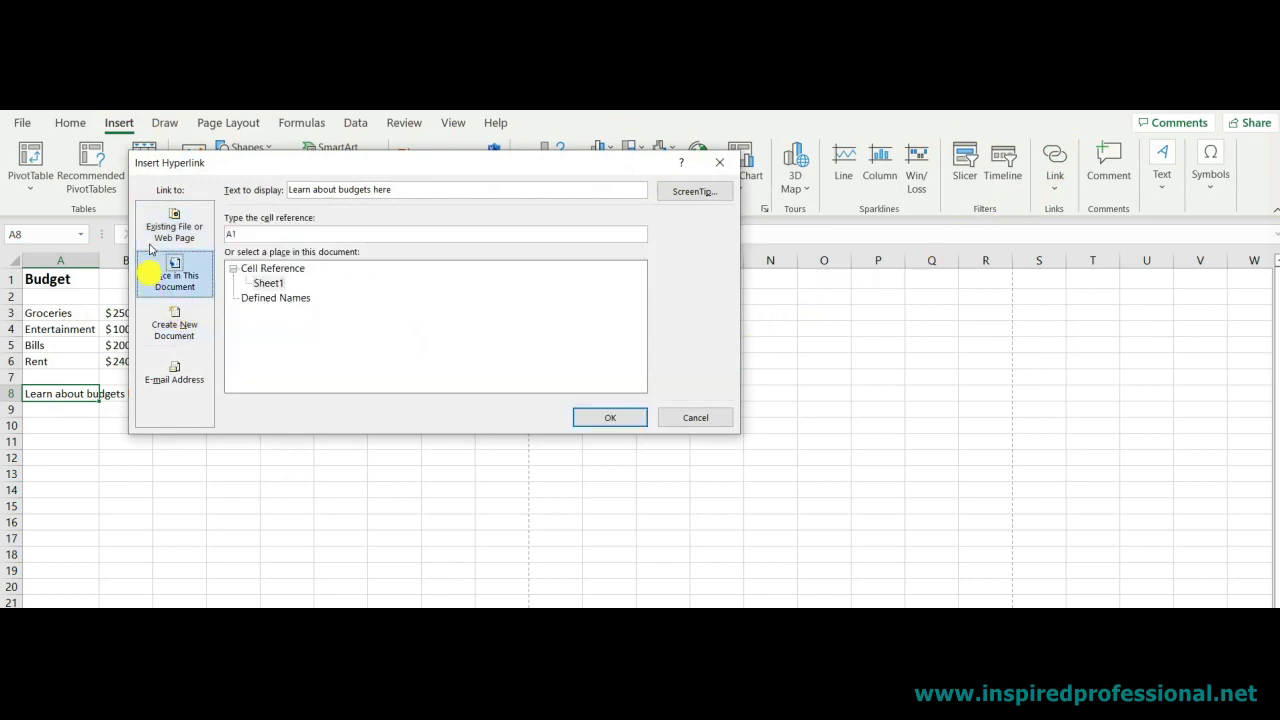
{"action": "left_click", "coordinate": [607, 417]}
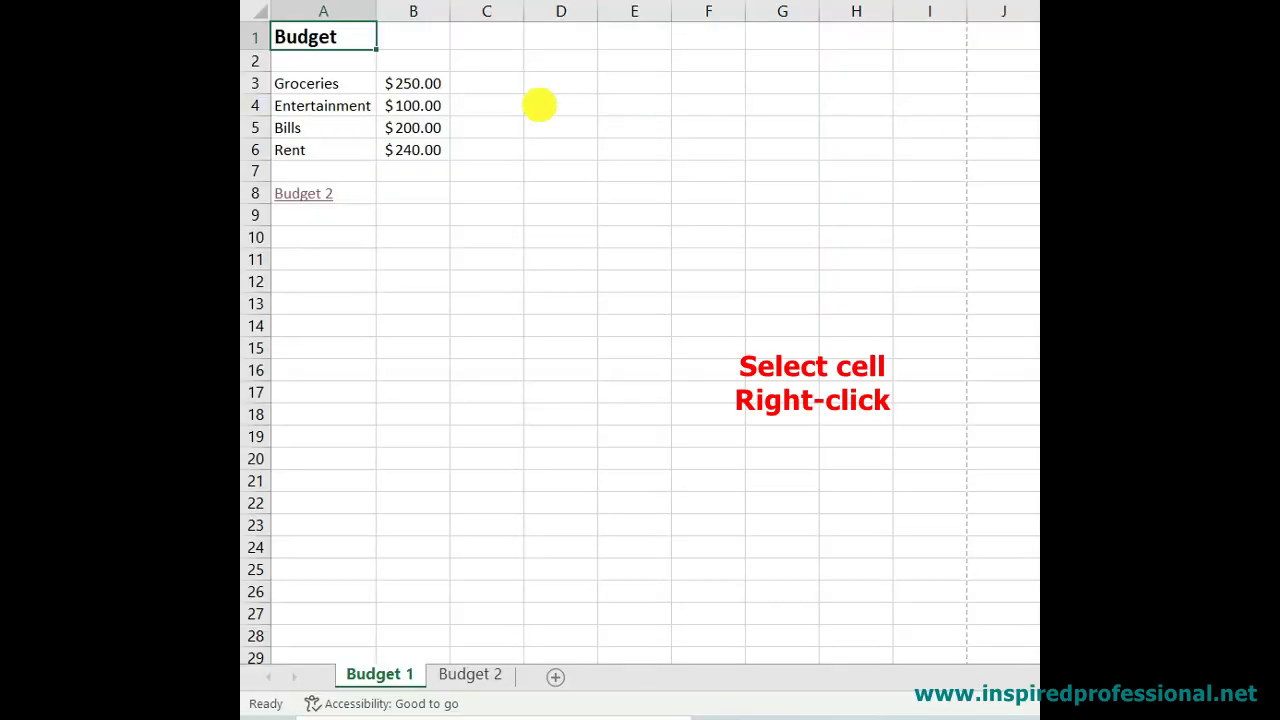
In the cell formatting of the "Budget 2" link in A8, set the font style to Bold and the font colour to dark orange
{"action": "right_click", "coordinate": [337, 193]}
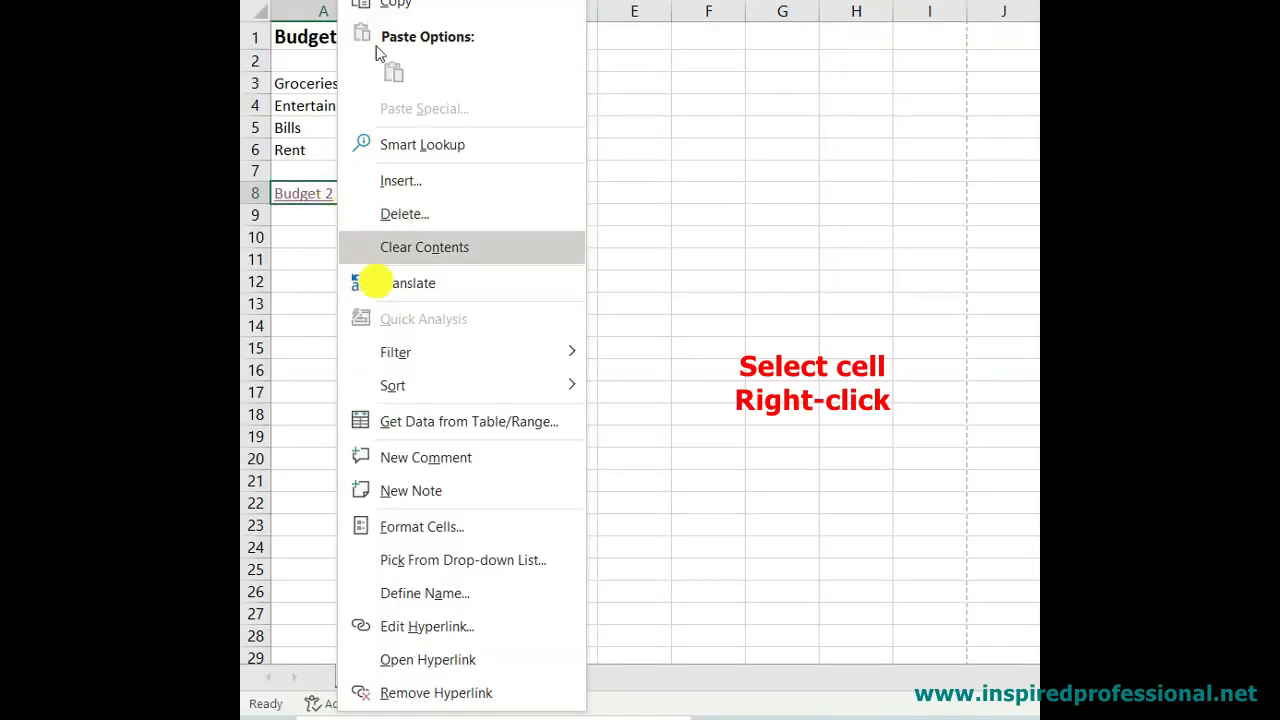
{"action": "left_click", "coordinate": [444, 527]}
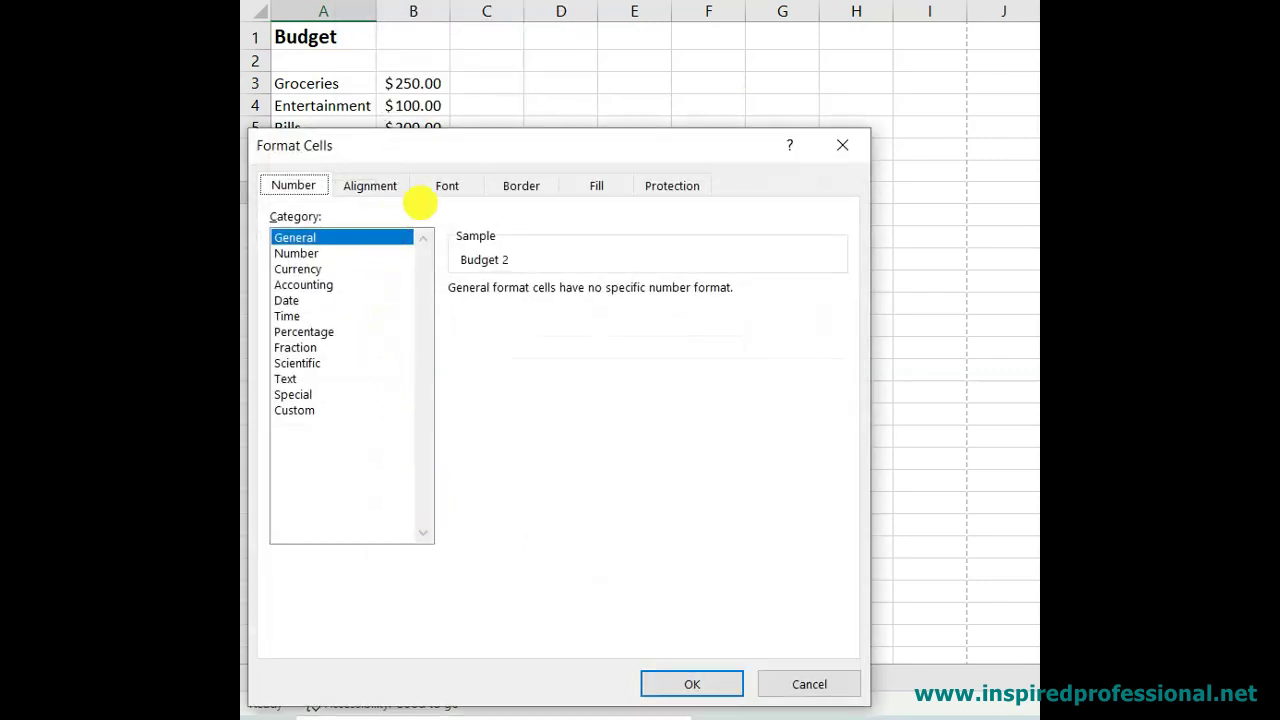
{"action": "left_click", "coordinate": [437, 190]}
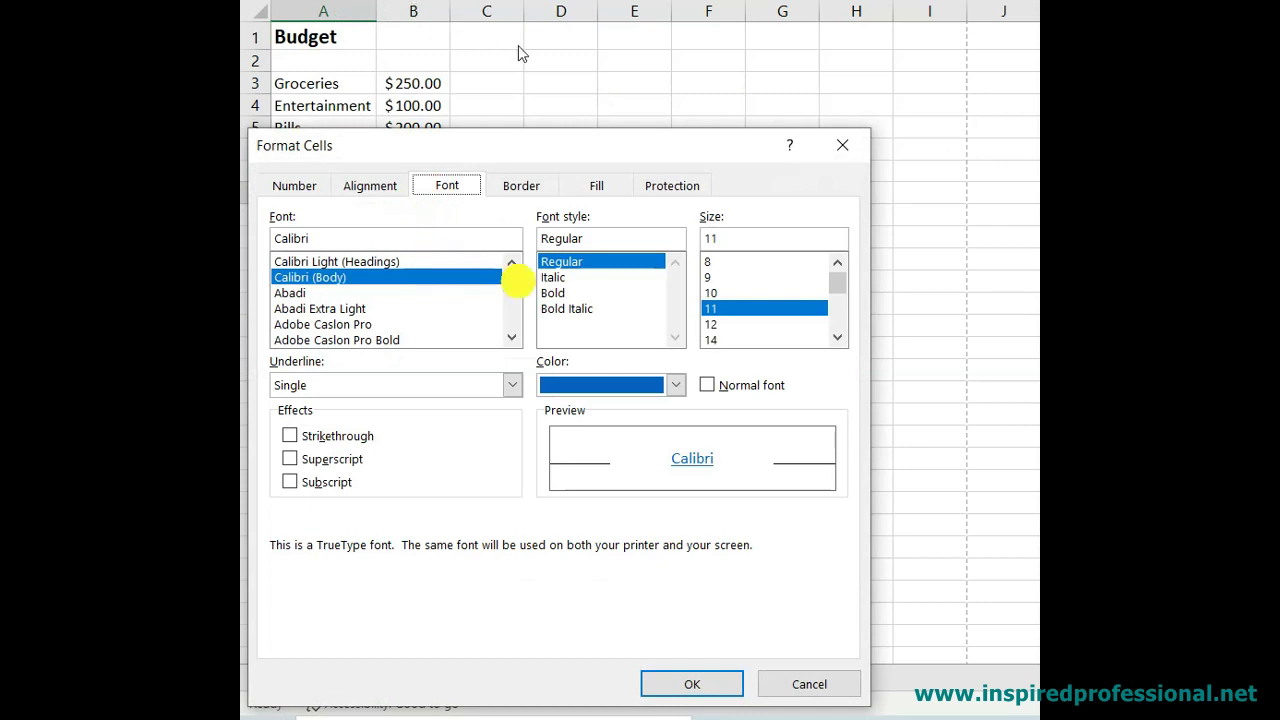
{"action": "left_click", "coordinate": [557, 292]}
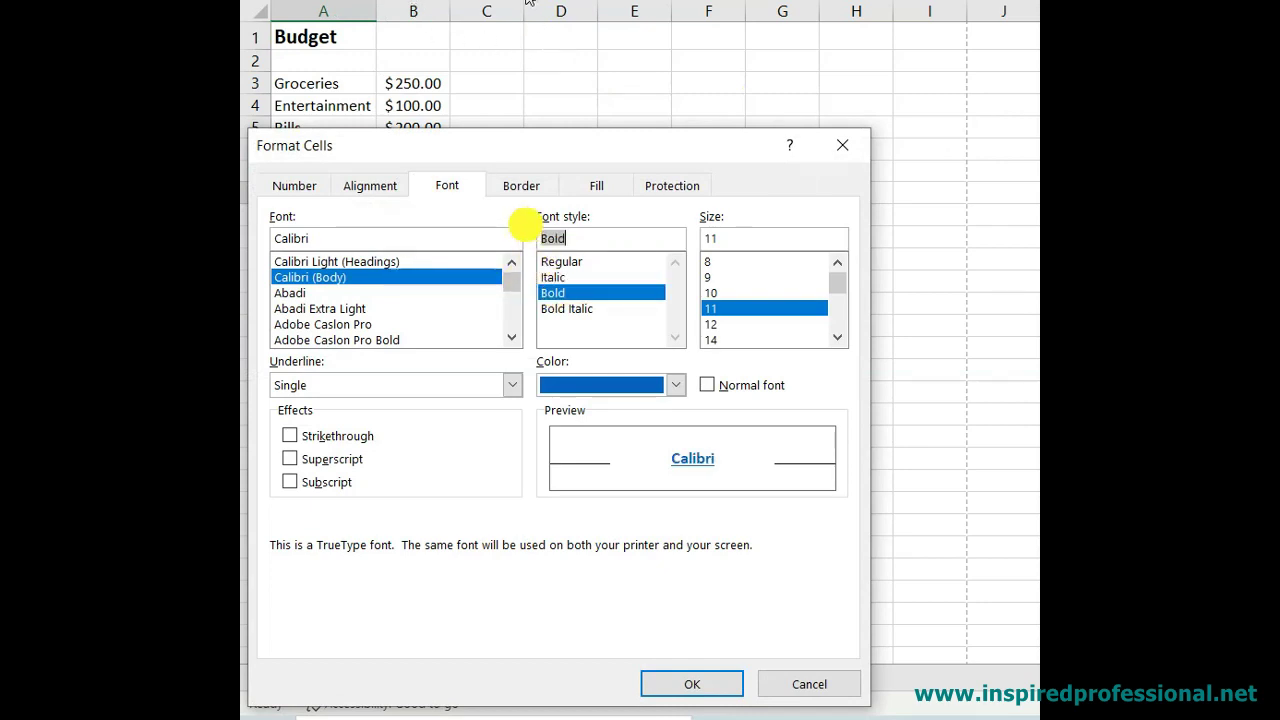
{"action": "left_click", "coordinate": [676, 385]}
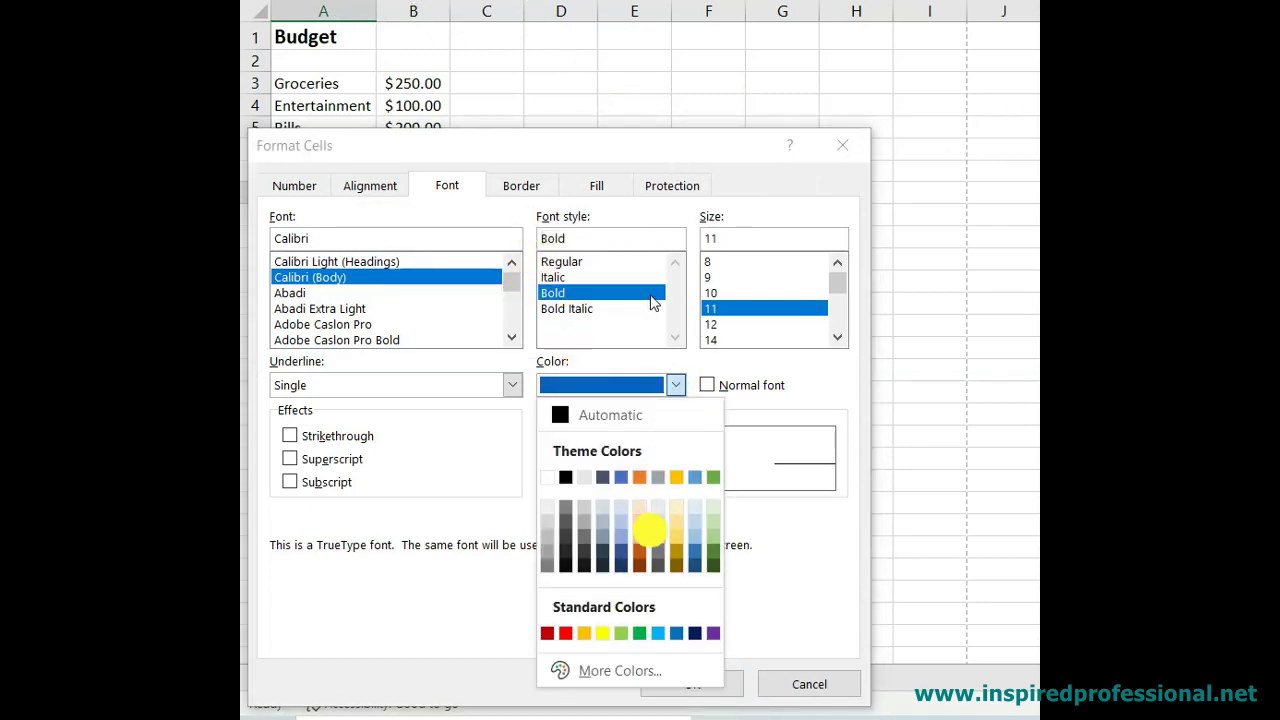
{"action": "left_click", "coordinate": [638, 550]}
Give the "Budget 2" link cell a light gold background fill and apply the formatting
{"action": "left_click", "coordinate": [521, 188]}
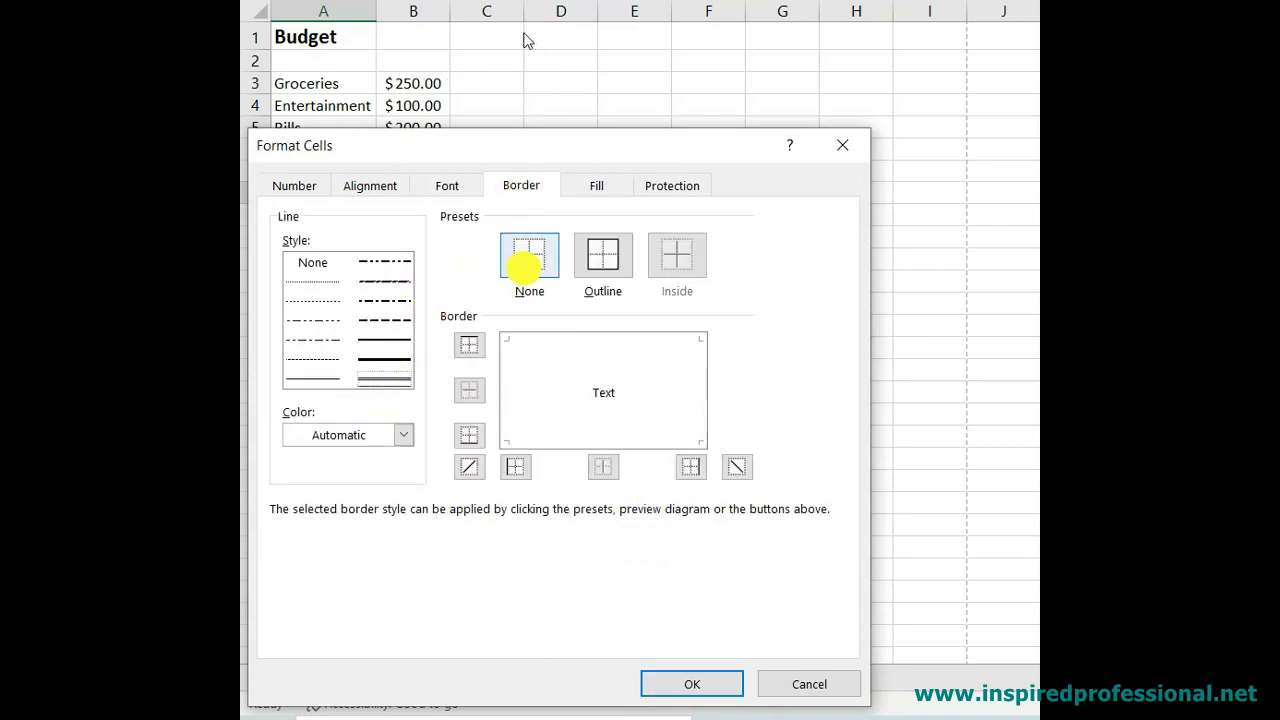
{"action": "left_click", "coordinate": [605, 186]}
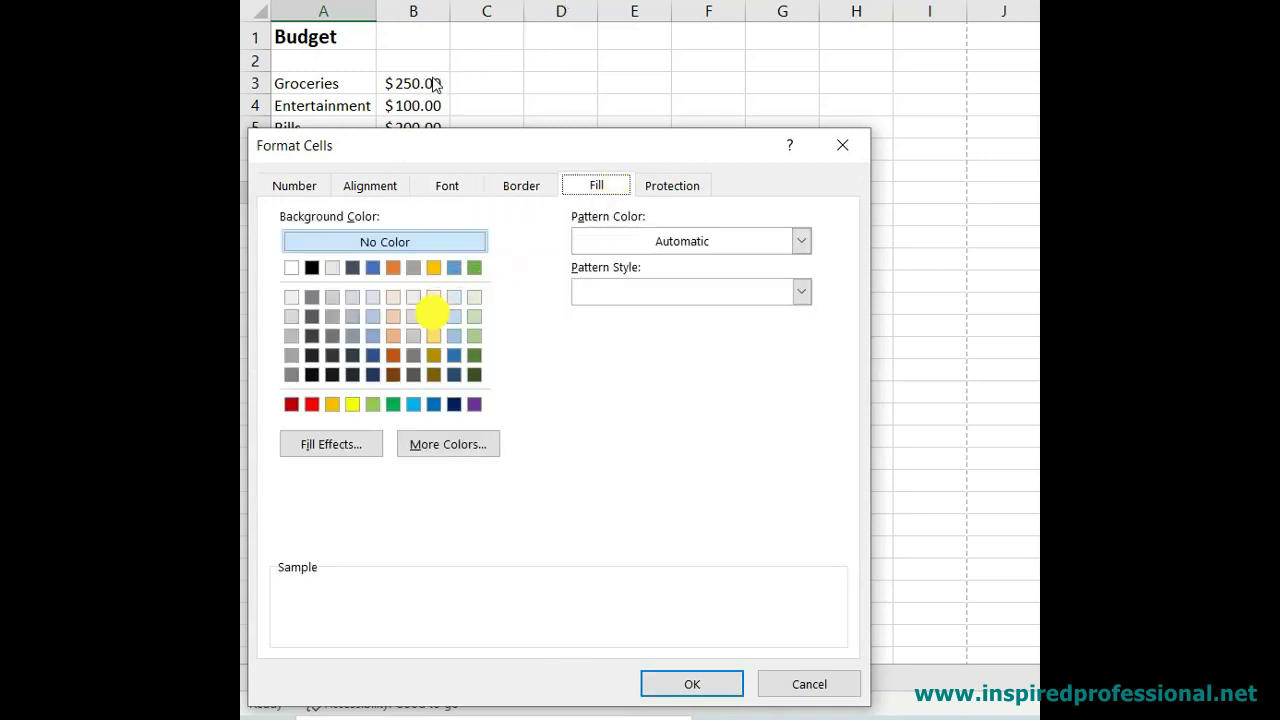
{"action": "left_click", "coordinate": [433, 316]}
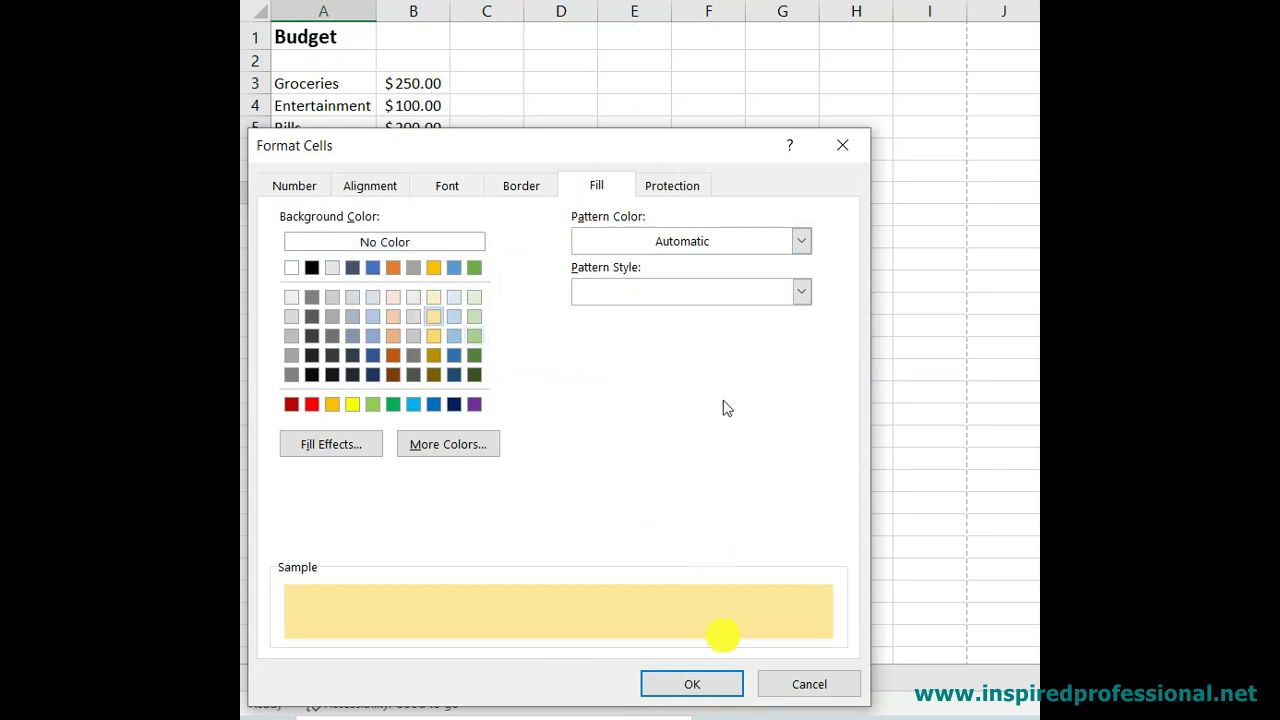
{"action": "left_click", "coordinate": [730, 683]}
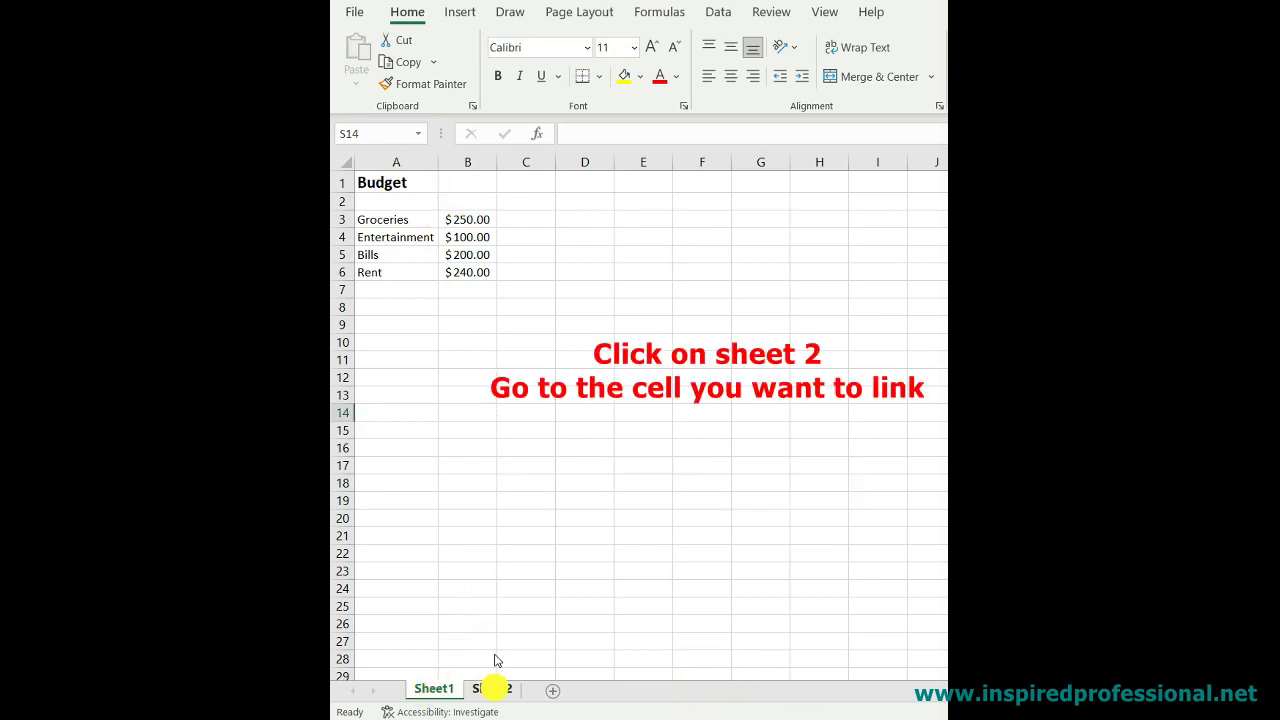
Create a hyperlink in cell A9 of Sheet1 from the "Budget 2" heading in cell A1 of Sheet2, and follow it
{"action": "left_click", "coordinate": [492, 688]}
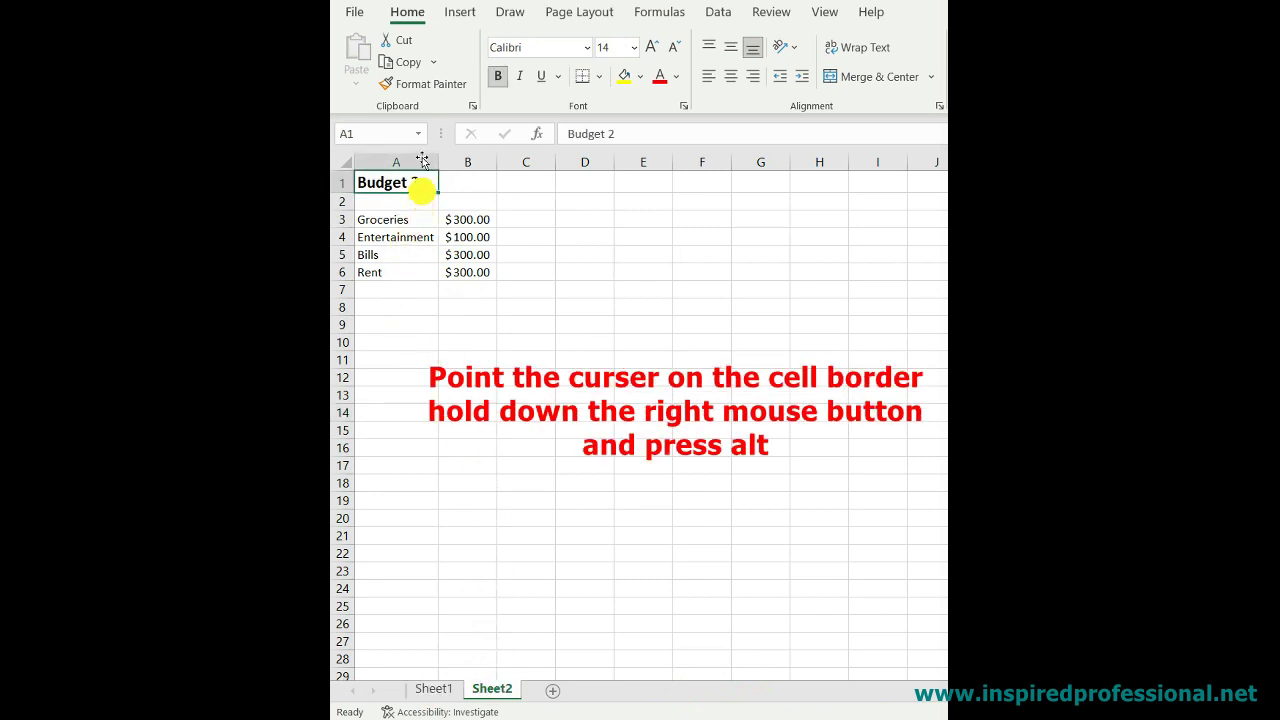
{"action": "left_click_drag", "start_coordinate": [422, 160], "coordinate": [402, 297]}
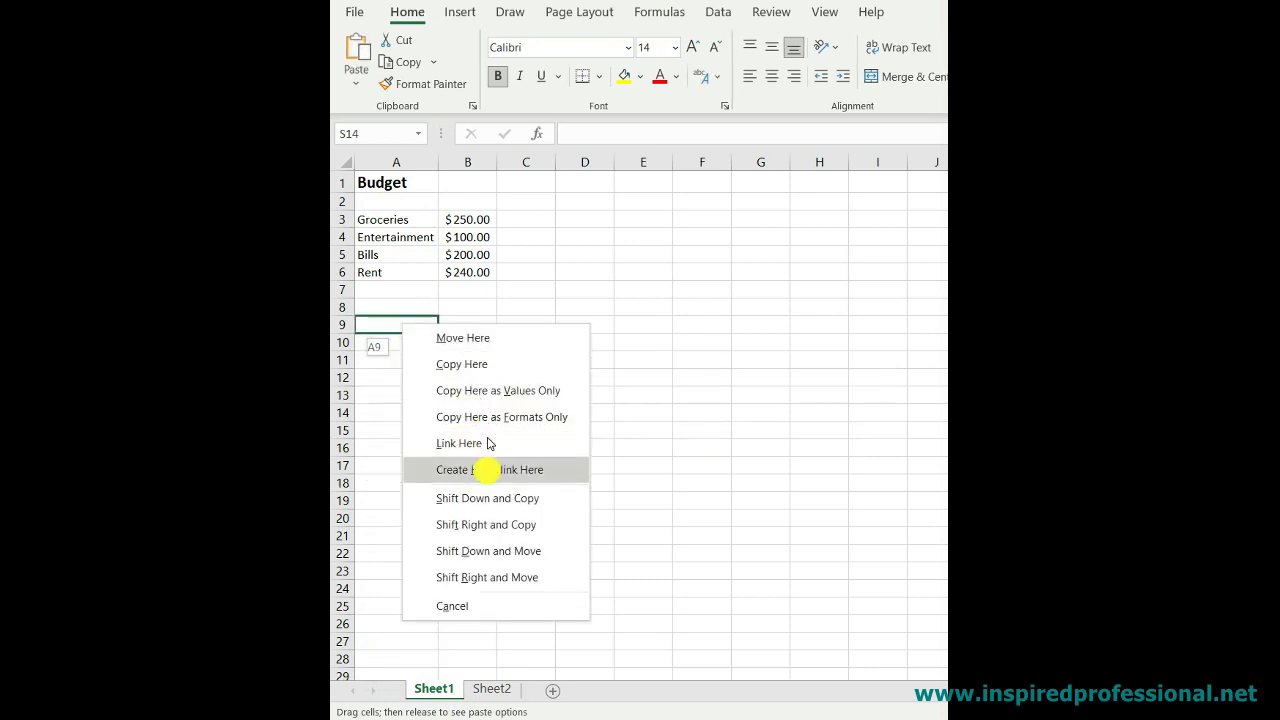
{"action": "left_click", "coordinate": [488, 469]}
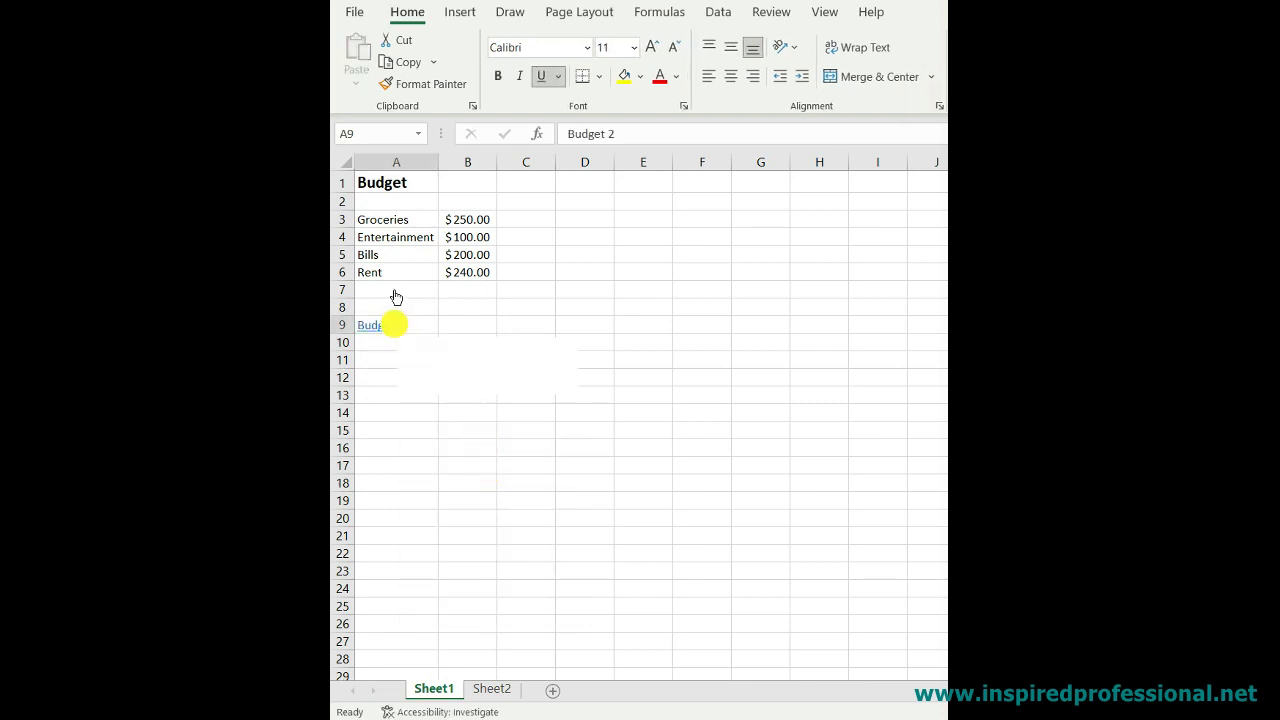
{"action": "left_click", "coordinate": [394, 324]}
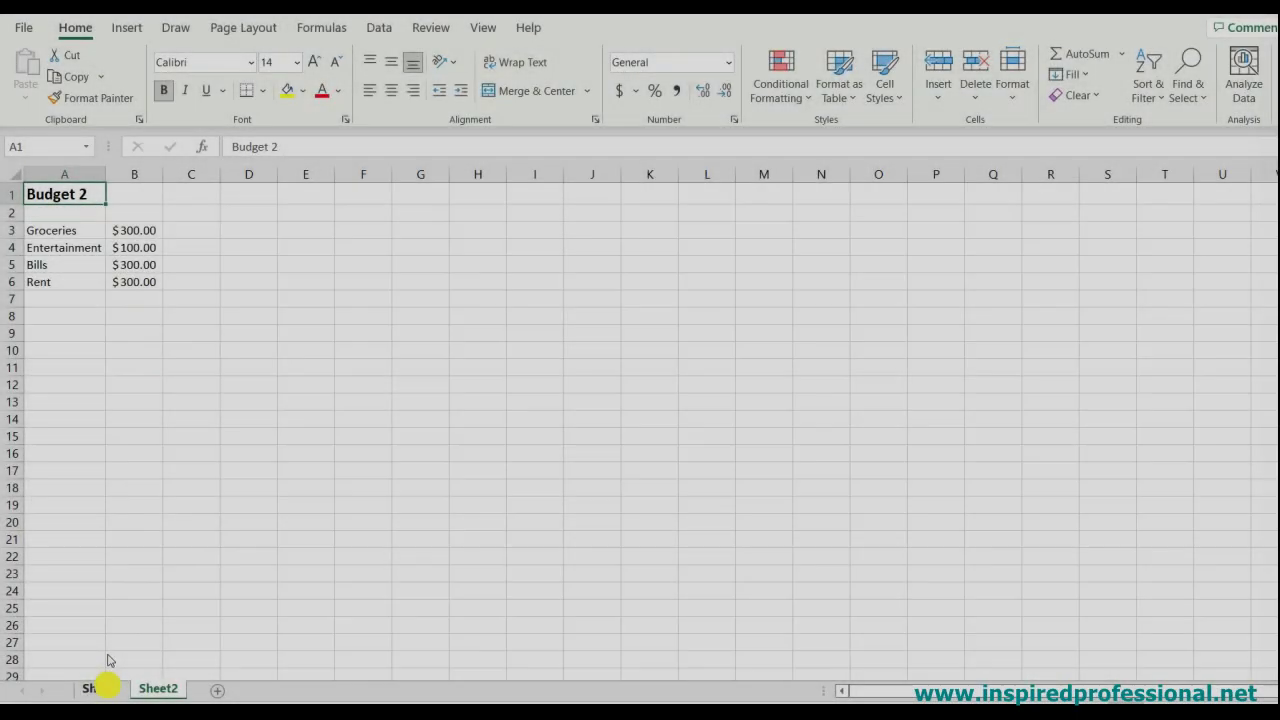
Enter the text "Refer to budget 2" in cell A8 of Sheet1
{"action": "left_click", "coordinate": [106, 686]}
{"action": "left_click", "coordinate": [63, 316]}
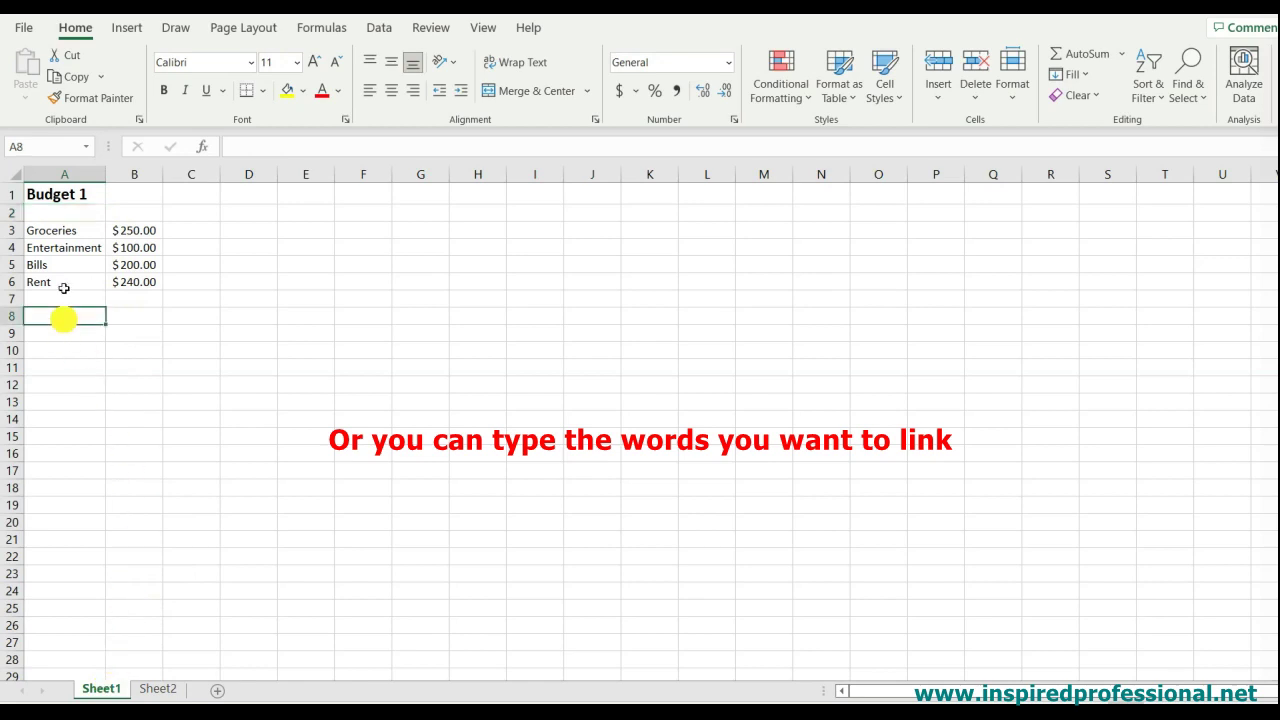
{"action": "type", "text": "Refer t"}
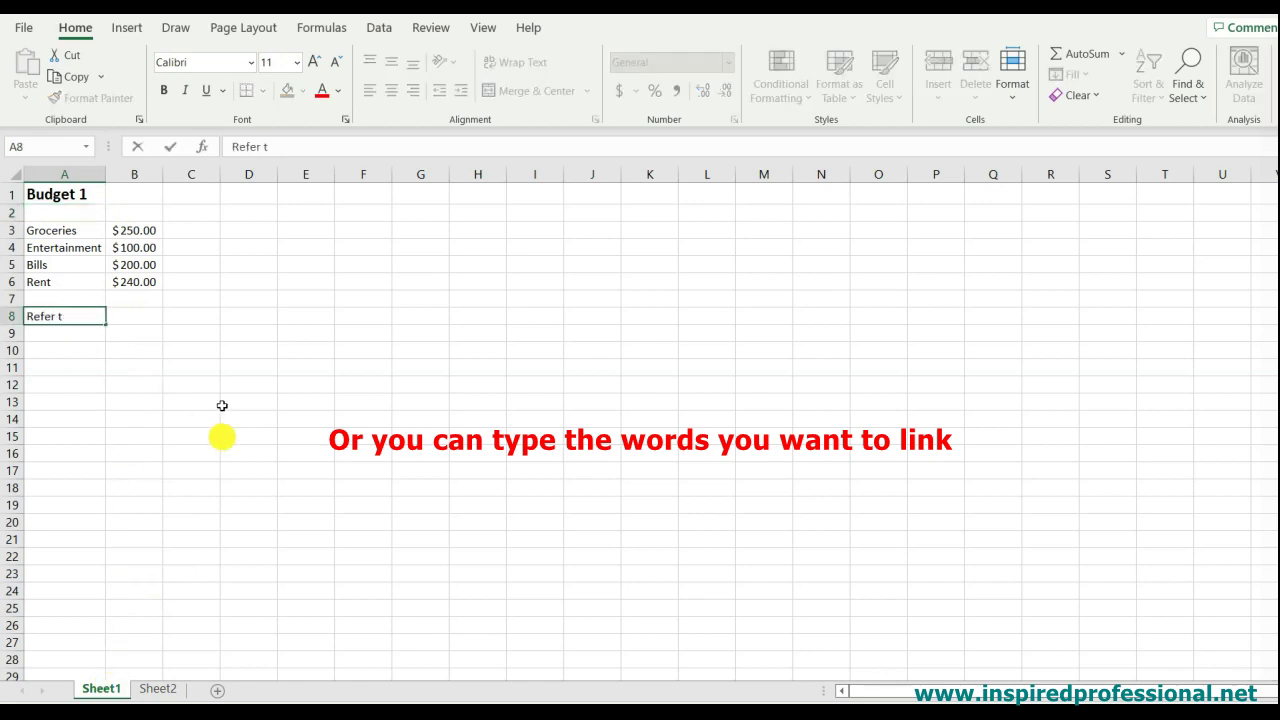
{"action": "type", "text": "o budget 2"}
{"action": "key", "text": "Return"}
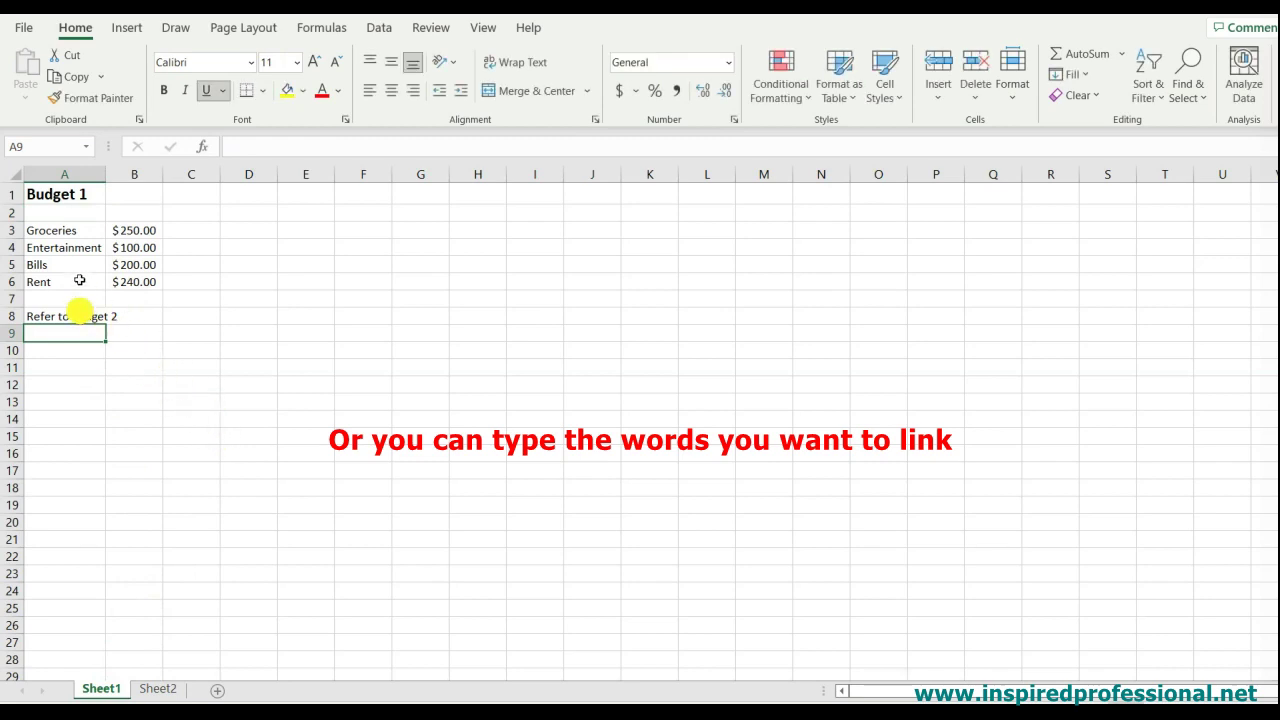
Turn the "Refer to budget 2" text in cell A8 into a hyperlink to cell A1 of Sheet2, and follow it
{"action": "left_click", "coordinate": [85, 316]}
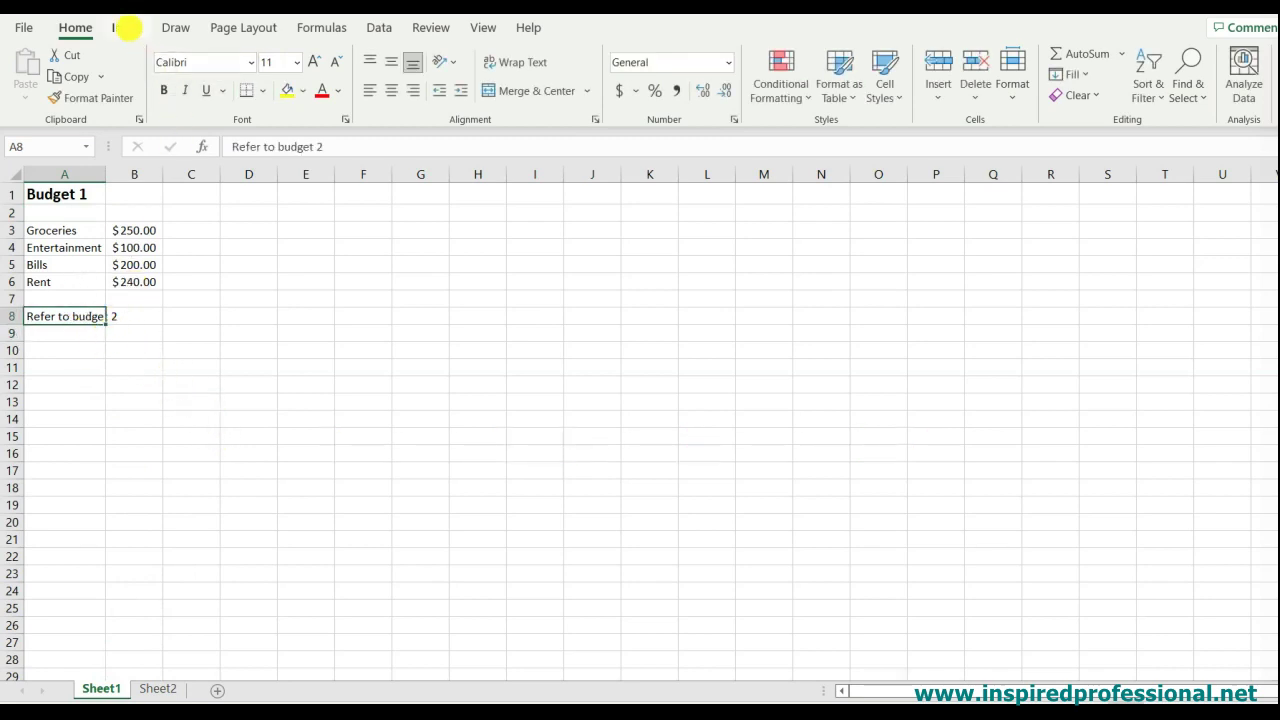
{"action": "left_click", "coordinate": [128, 28]}
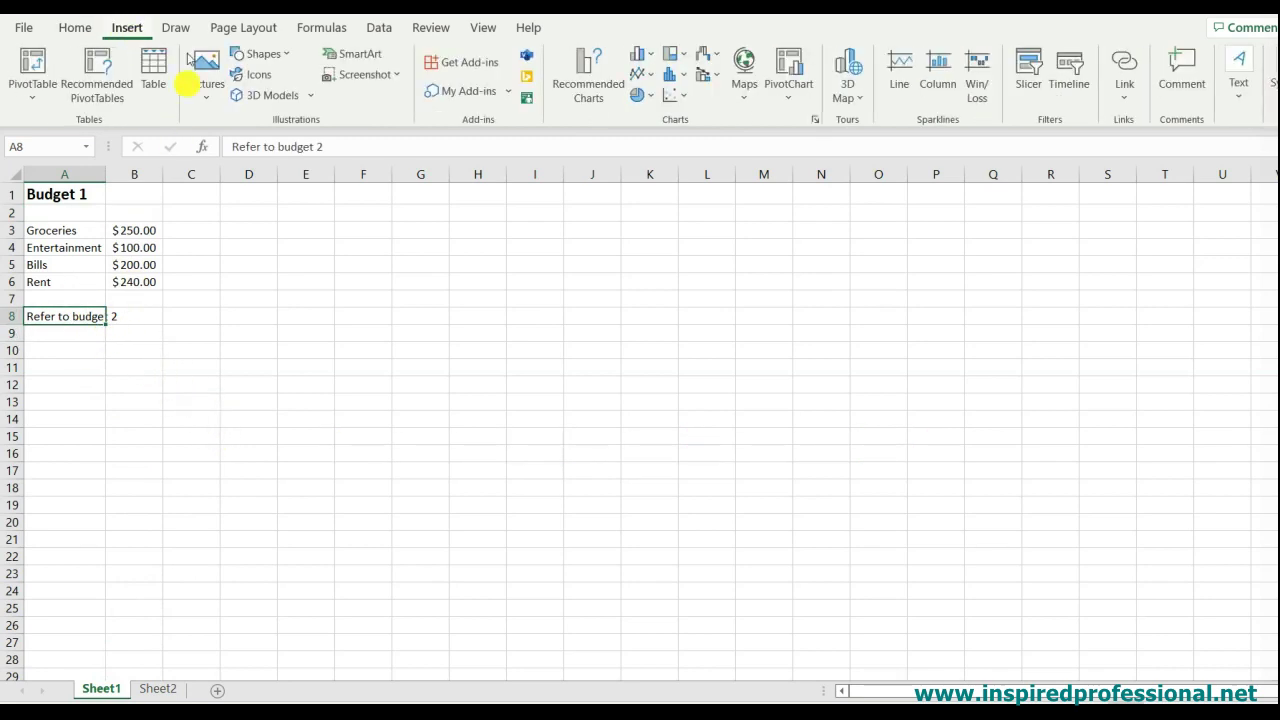
{"action": "left_click", "coordinate": [1130, 50]}
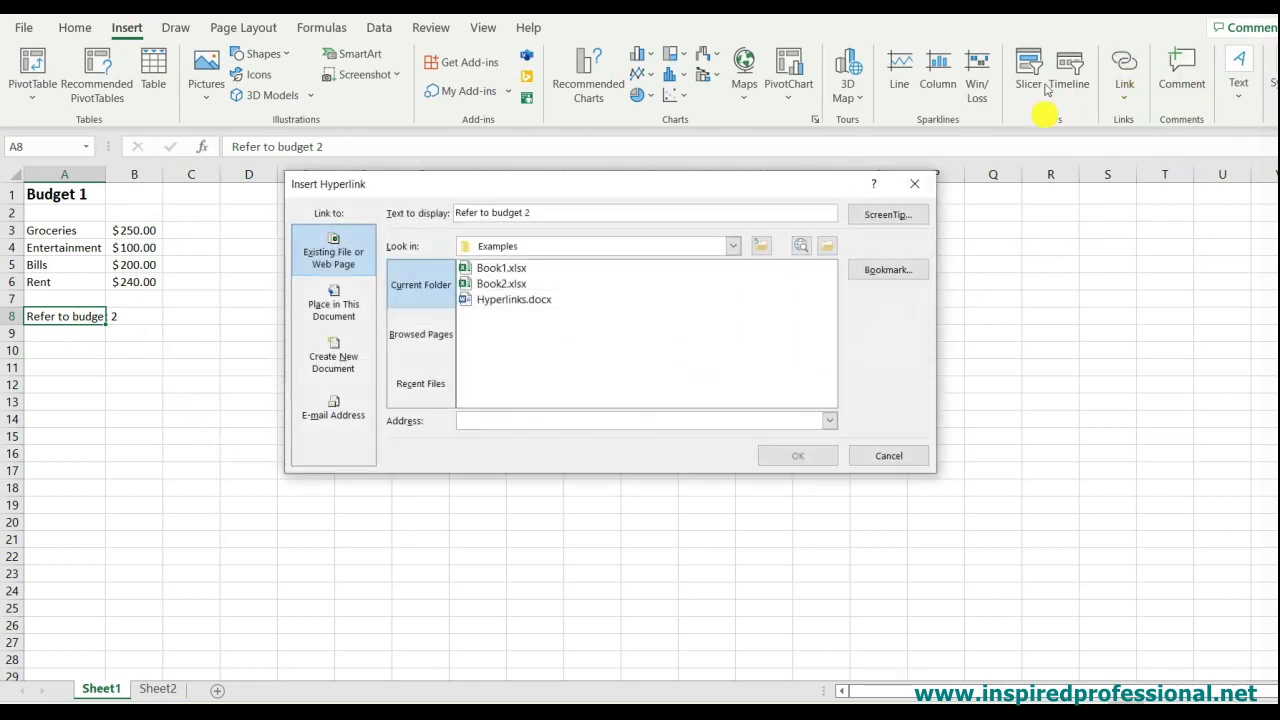
{"action": "left_click", "coordinate": [334, 290]}
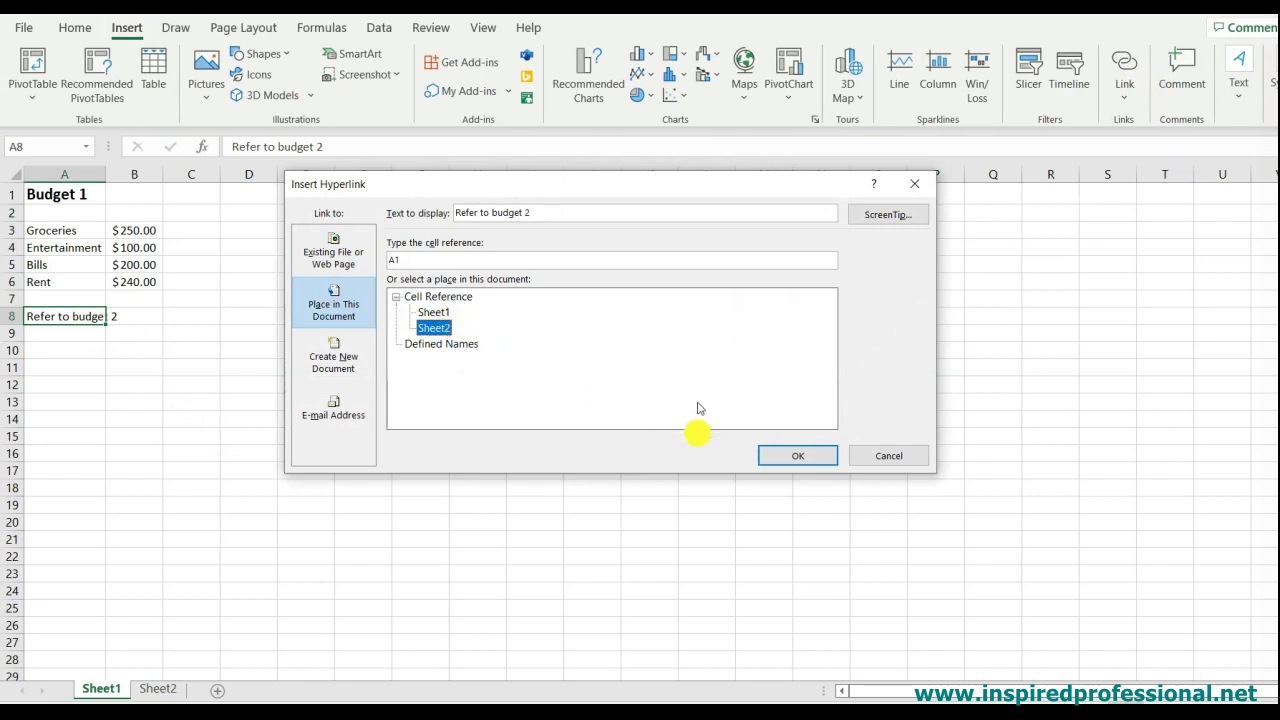
{"action": "left_click", "coordinate": [778, 455]}
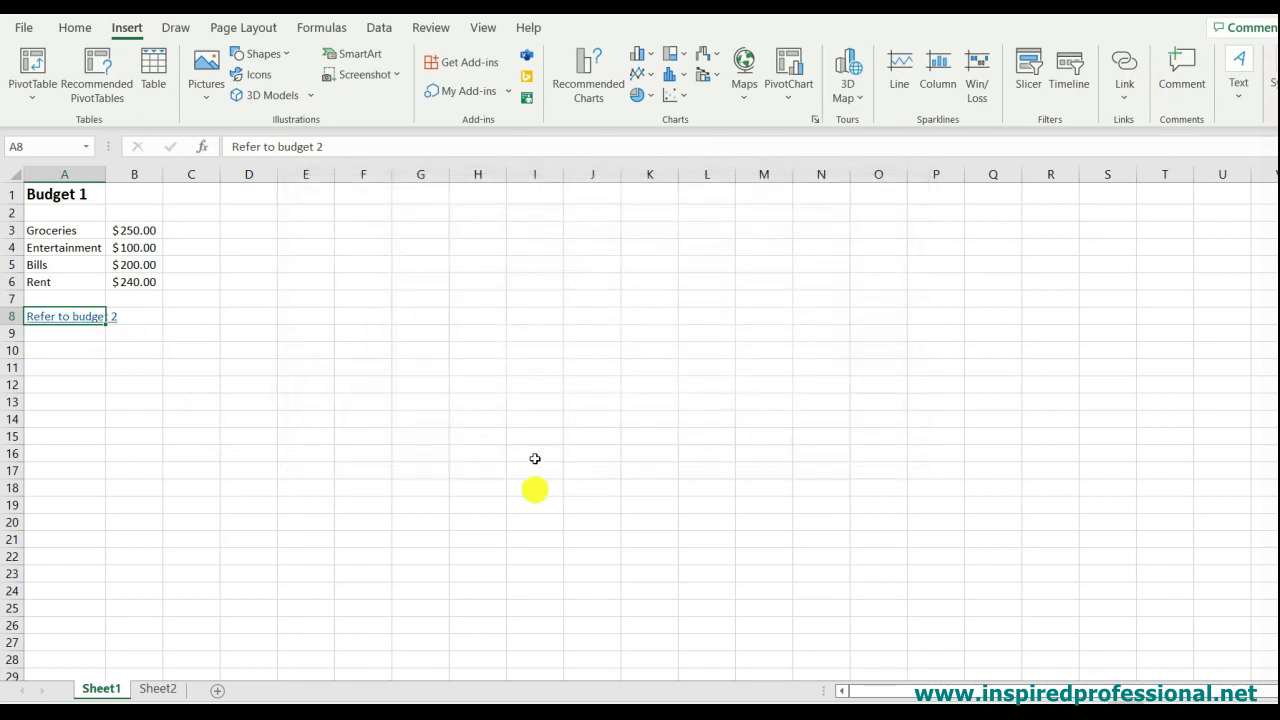
{"action": "left_click", "coordinate": [204, 388]}
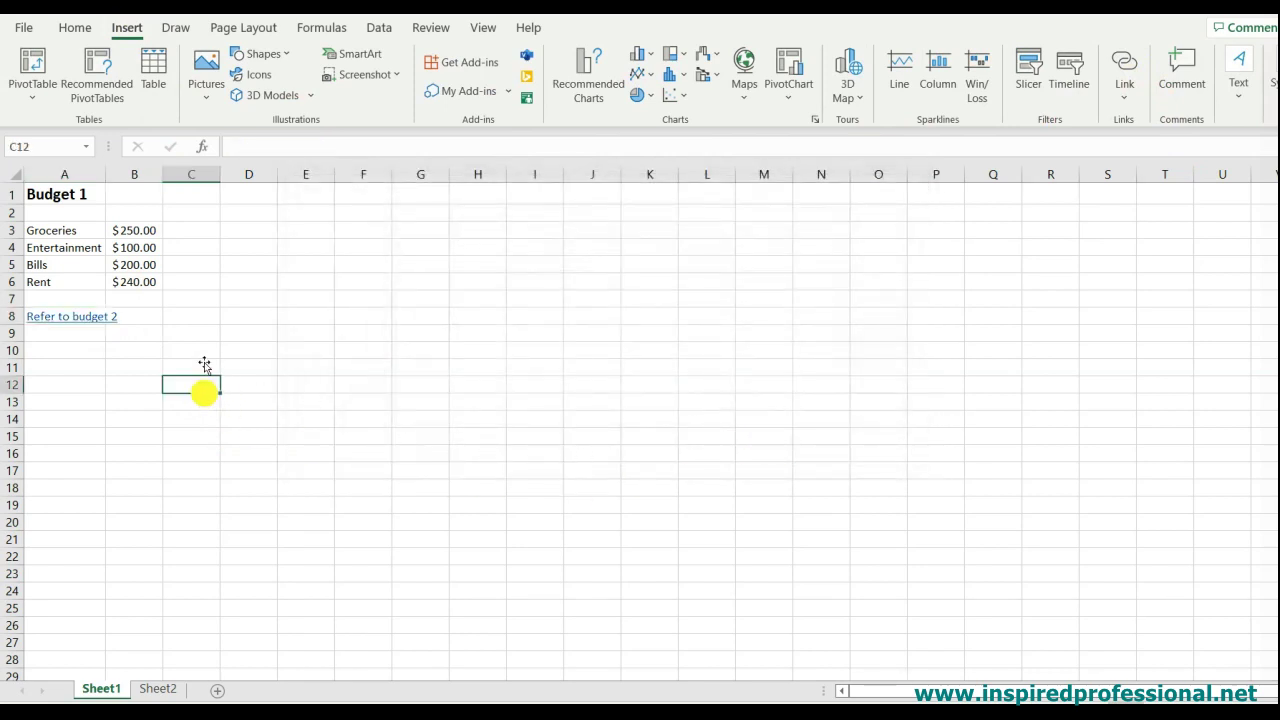
{"action": "left_click", "coordinate": [95, 316]}
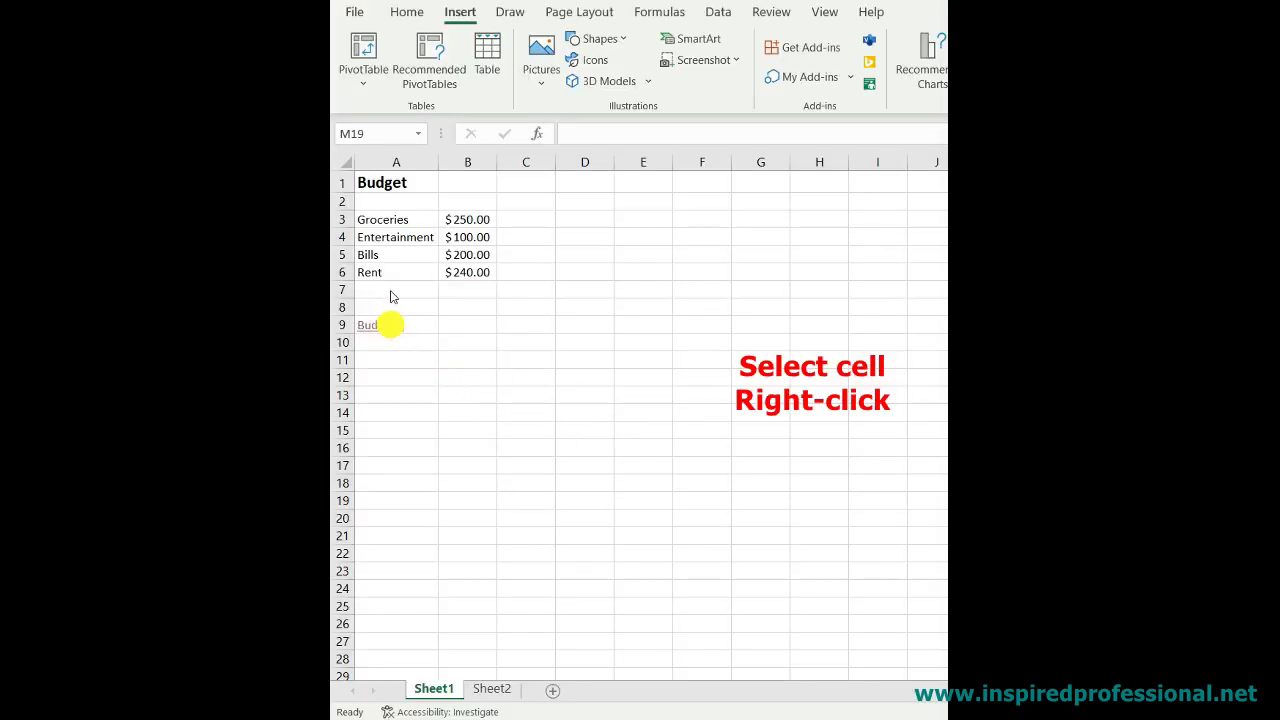
Remove the hyperlink from the "Budget 2" cell A9 on Sheet1 directly from the cell
{"action": "left_click", "coordinate": [414, 327]}
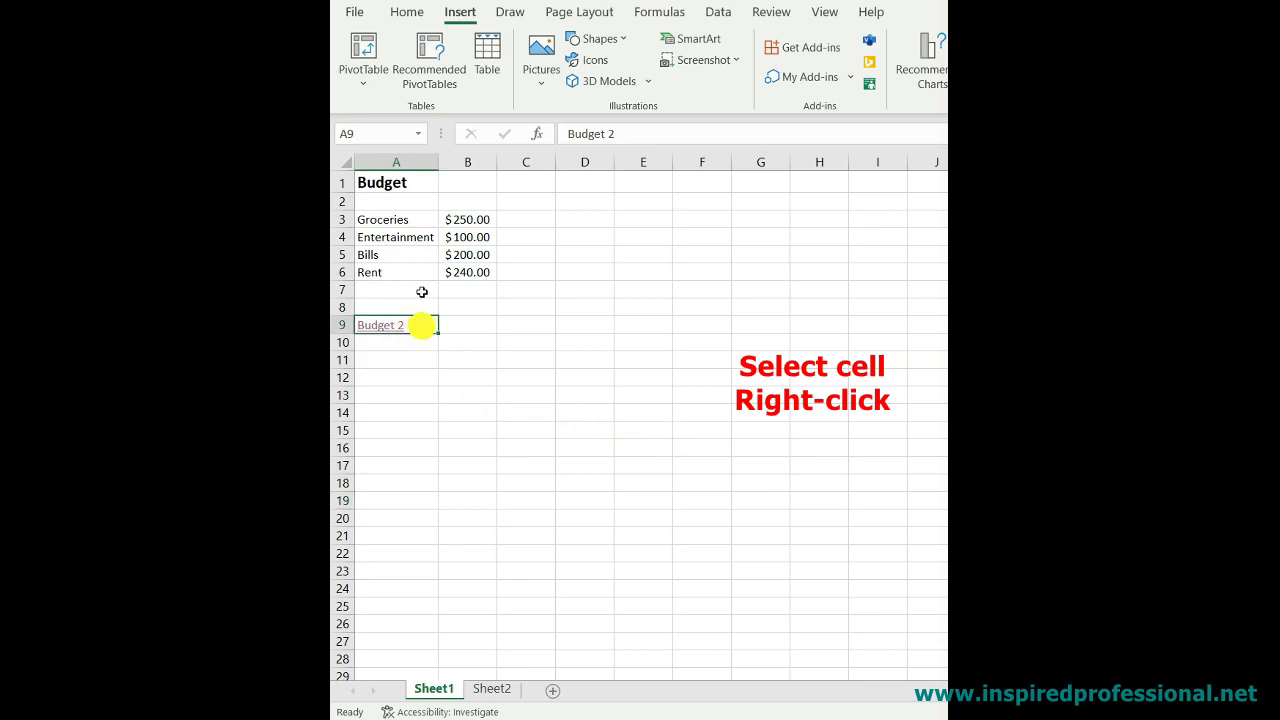
{"action": "right_click", "coordinate": [422, 325]}
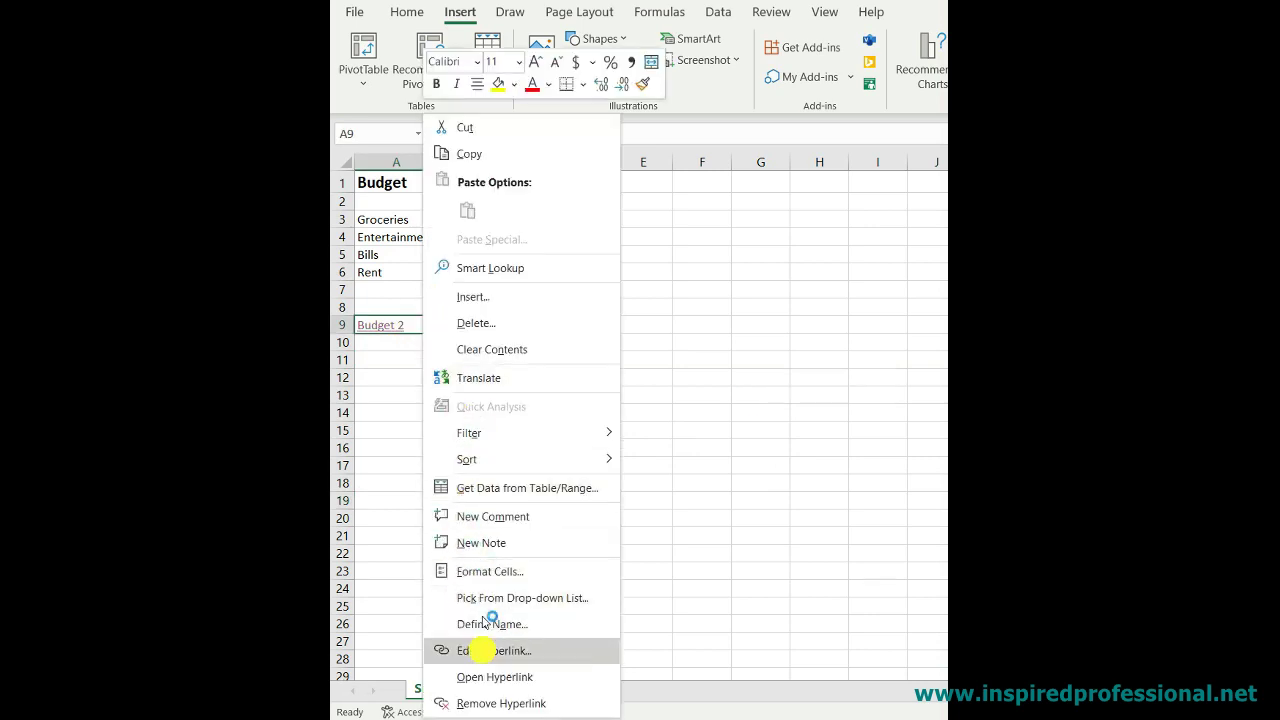
{"action": "left_click", "coordinate": [501, 702]}
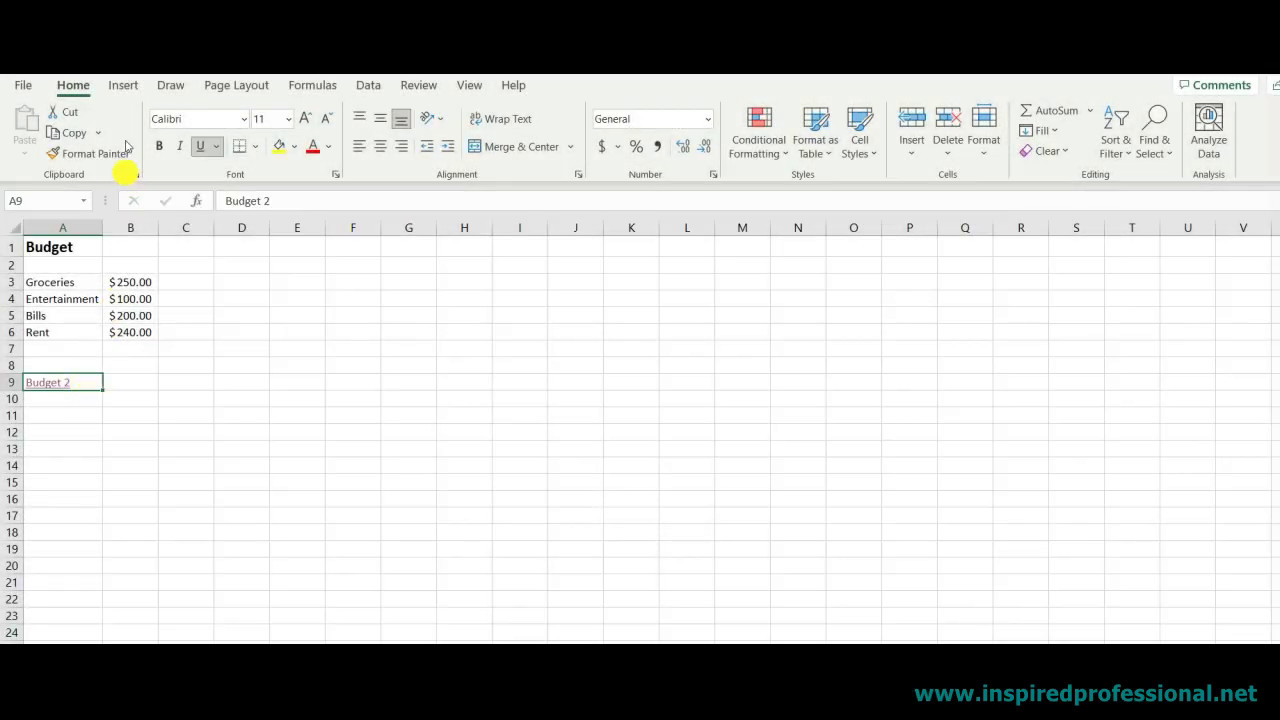
Open the hyperlink of the "Budget 2" cell A9 for editing and remove the link there, keeping the cell text
{"action": "left_click", "coordinate": [124, 85]}
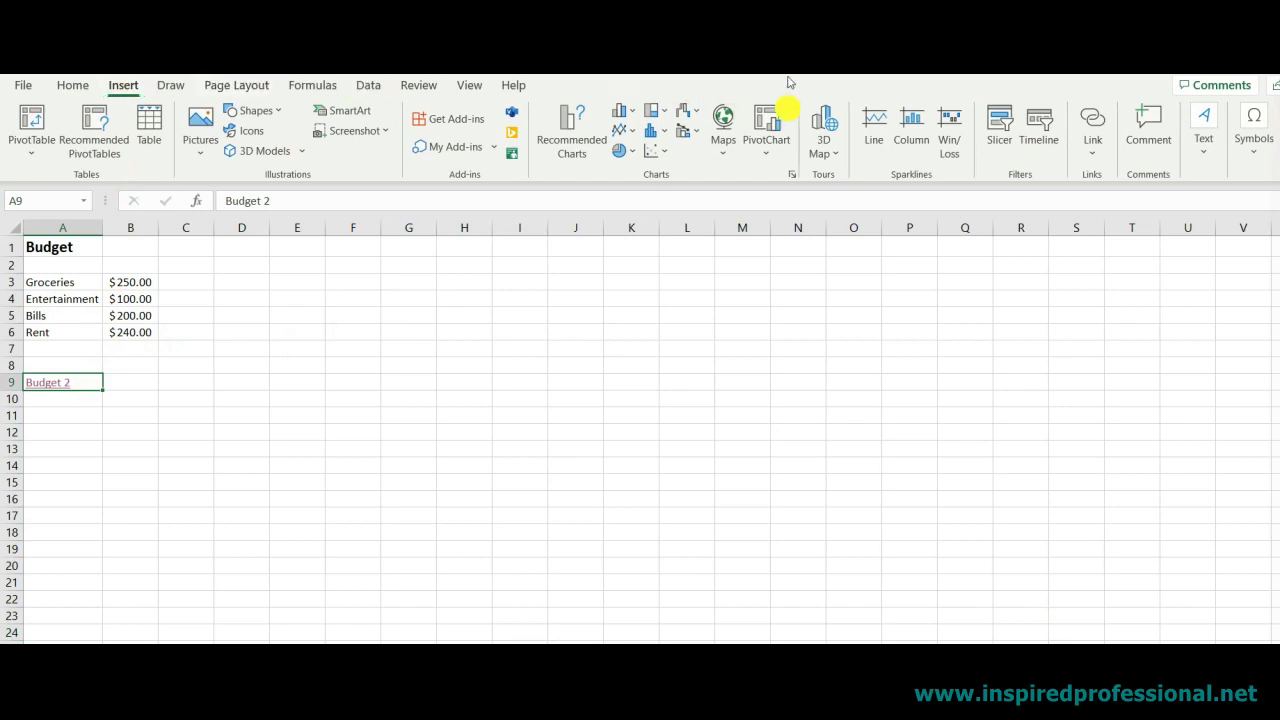
{"action": "left_click", "coordinate": [1097, 132]}
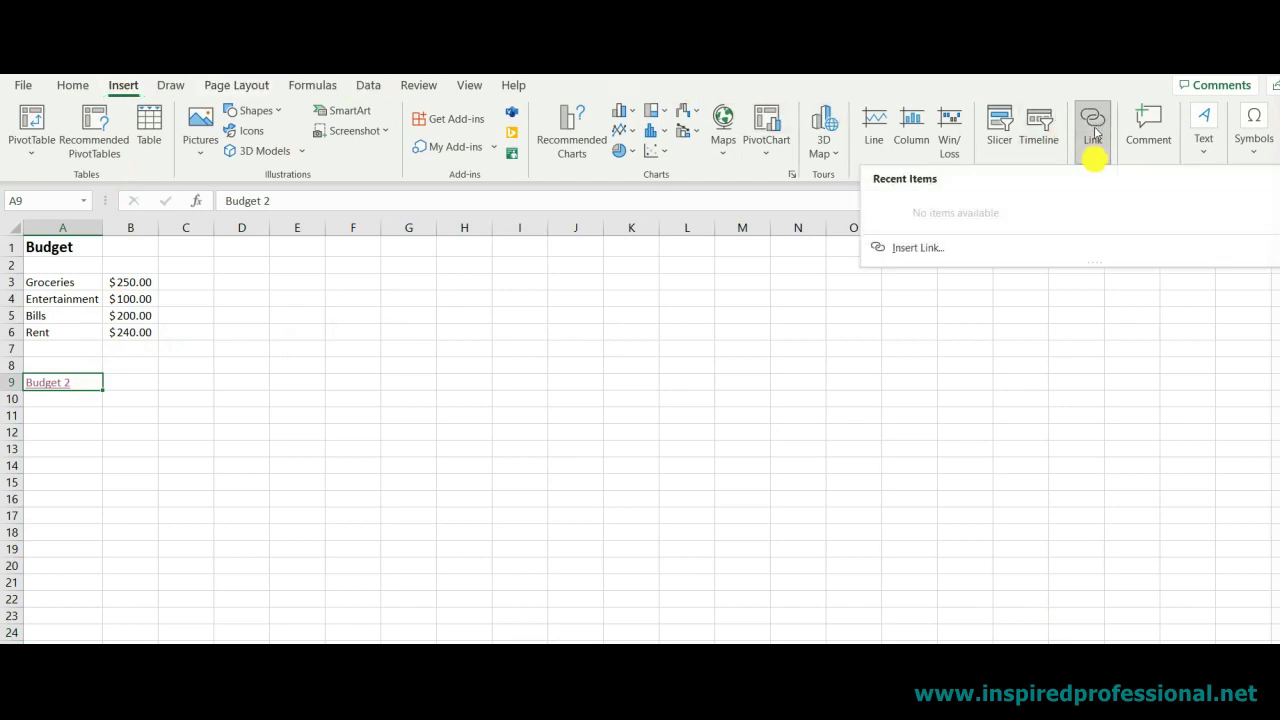
{"action": "left_click", "coordinate": [1004, 243]}
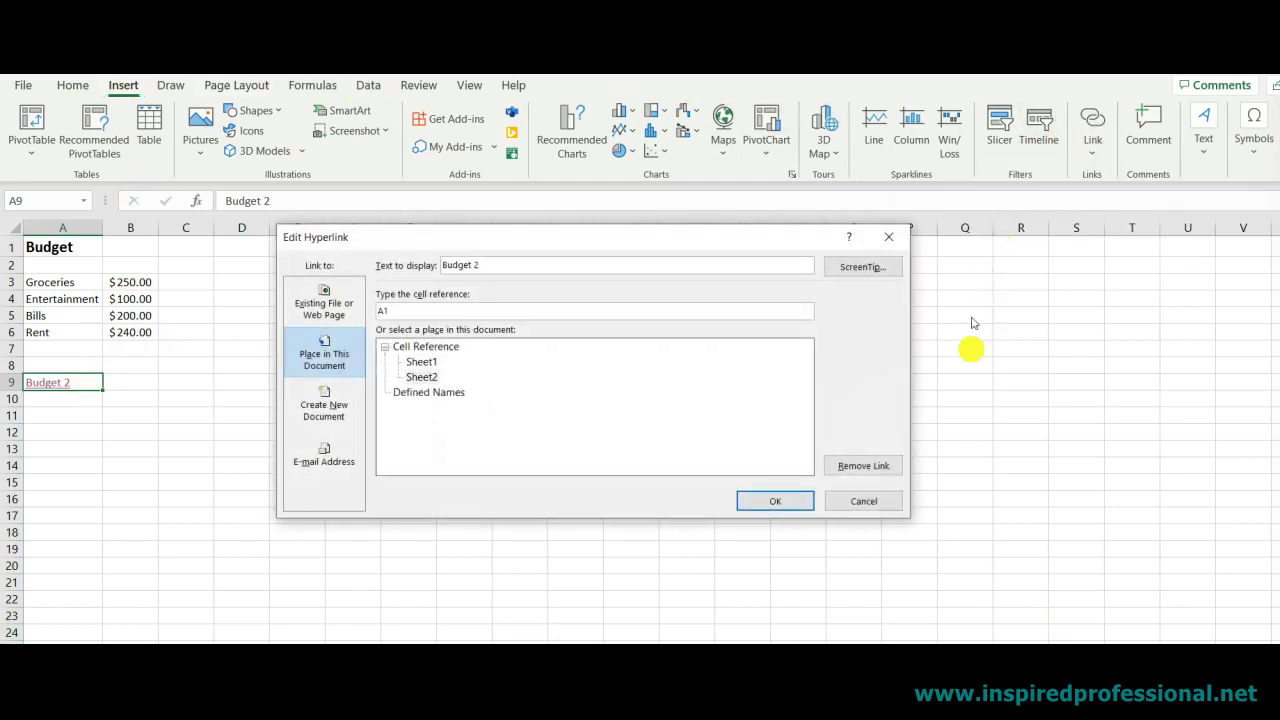
{"action": "left_click", "coordinate": [880, 465]}
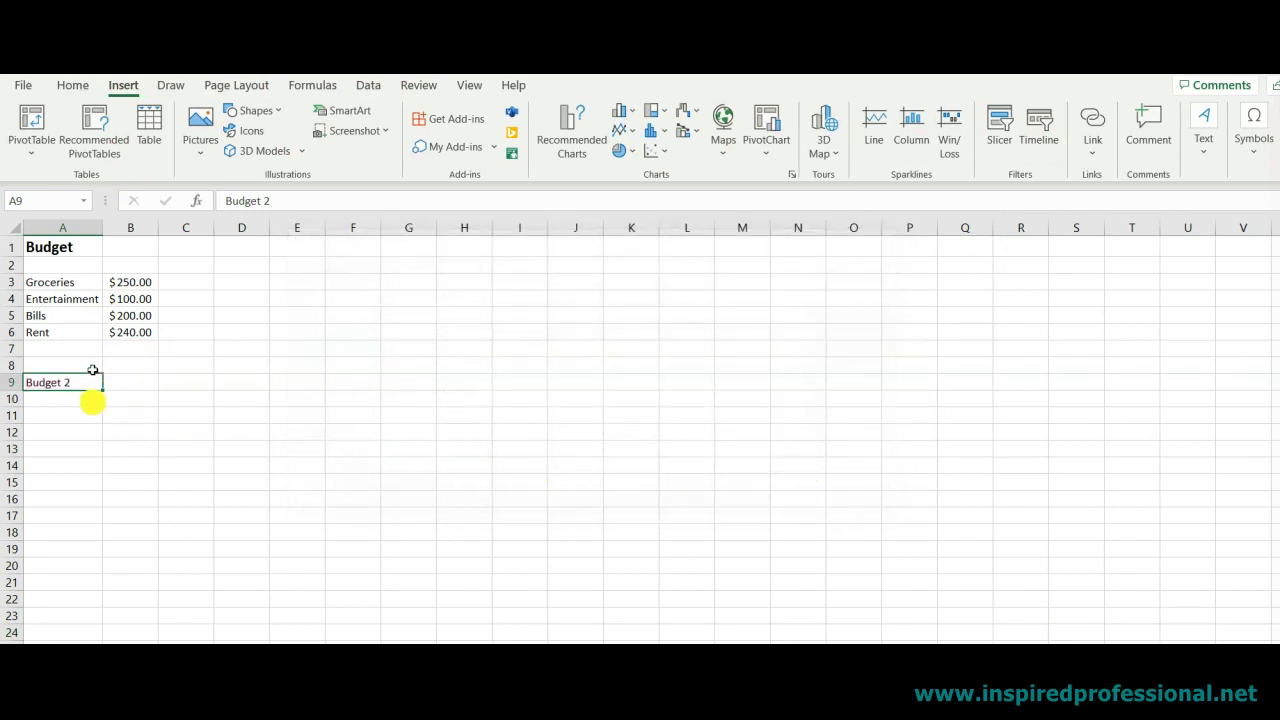
{"action": "left_click", "coordinate": [88, 399]}
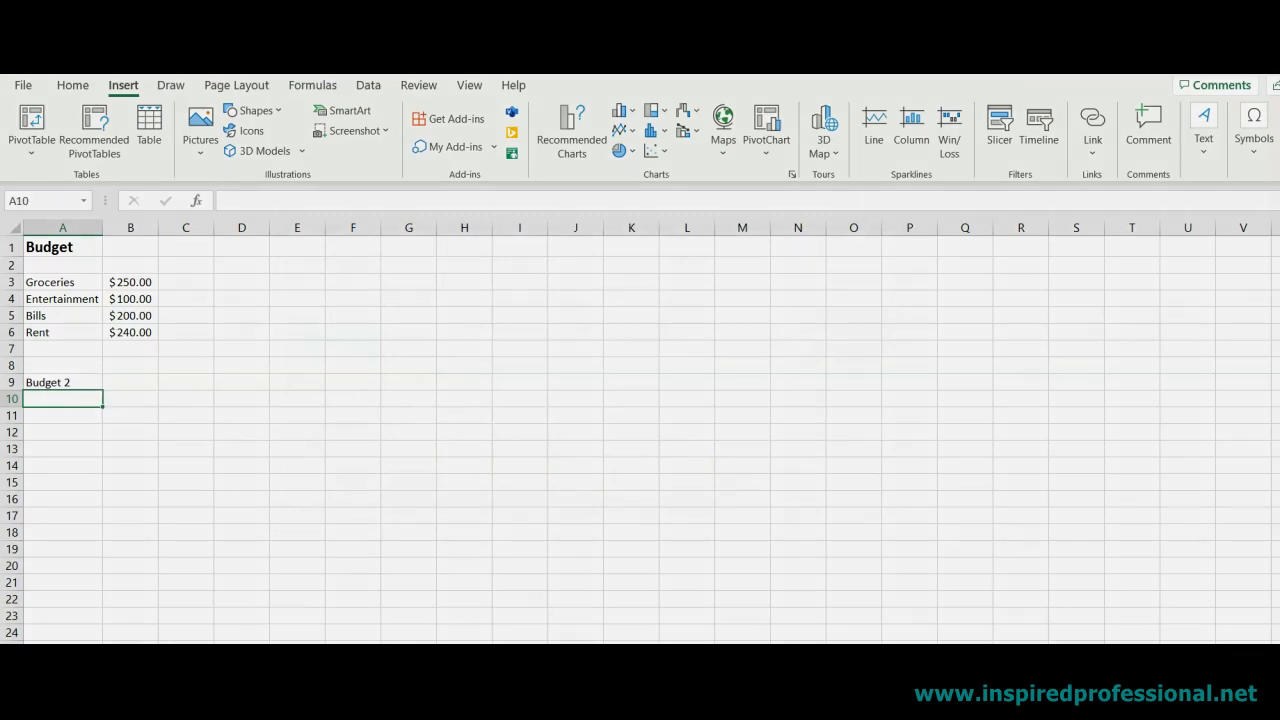